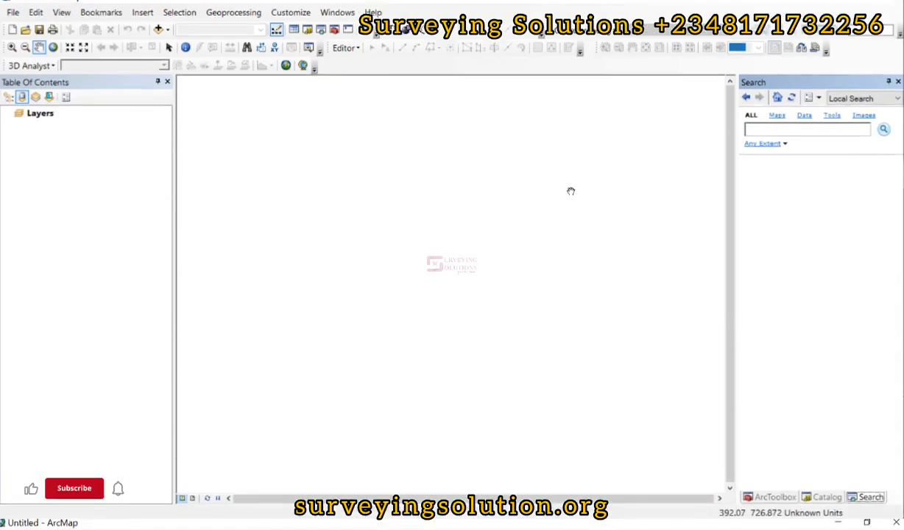
- Add the Imagery with Labels basemap through Add Data > Add Basemap
click(165, 41)
click(202, 73)
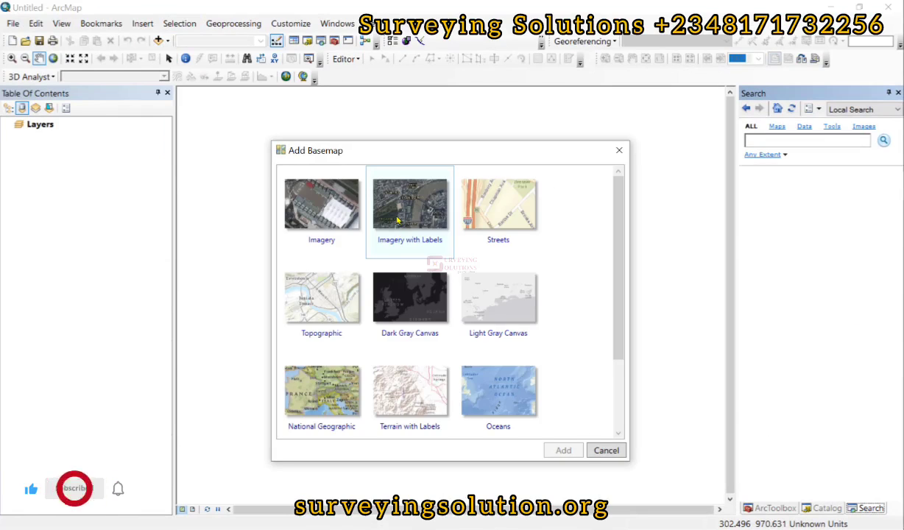
click(389, 216)
click(563, 451)
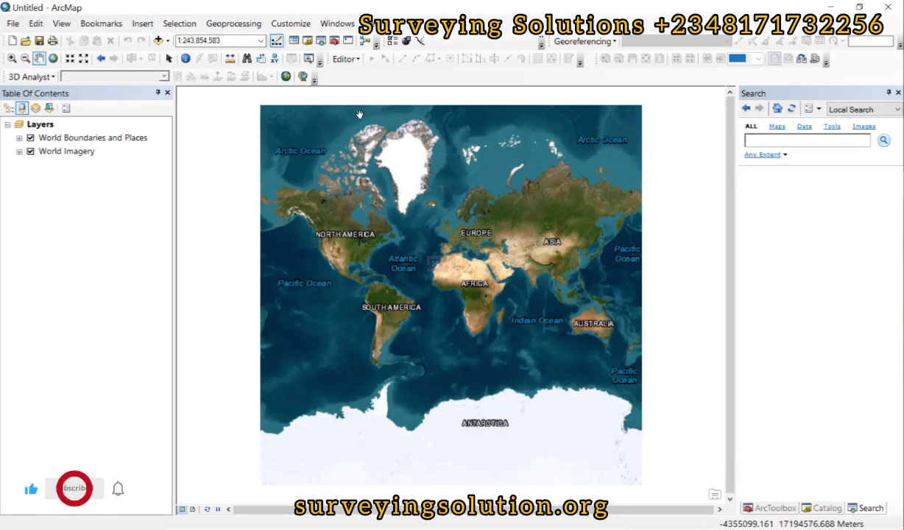
- Add the Elevation.csv table to the map from File > Add Data
click(12, 24)
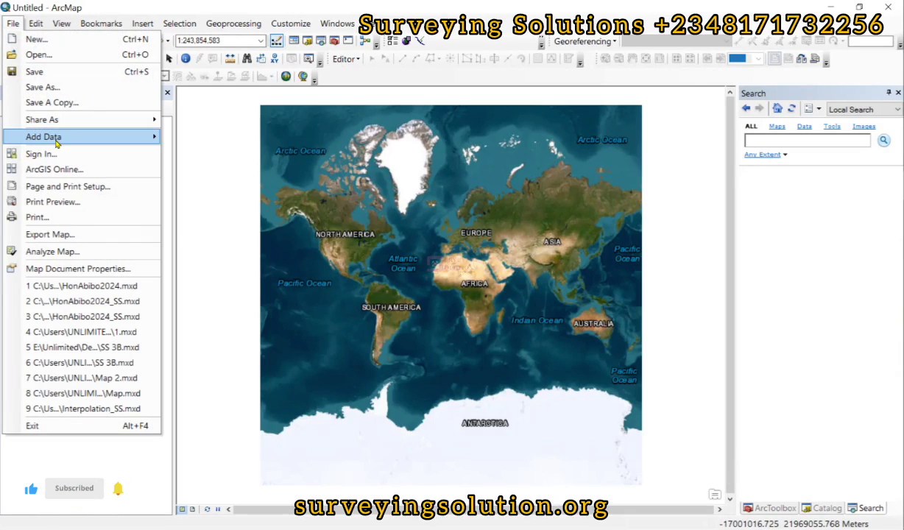
mouse_move(88, 137)
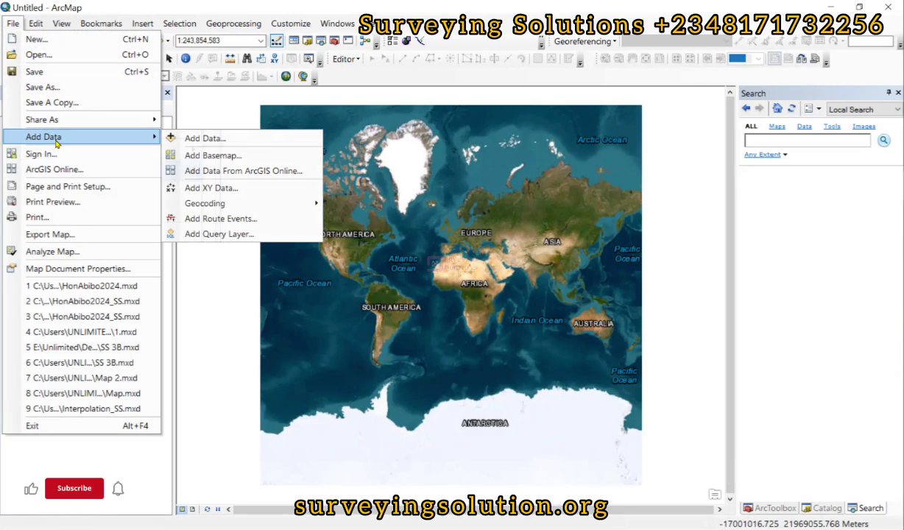
click(275, 147)
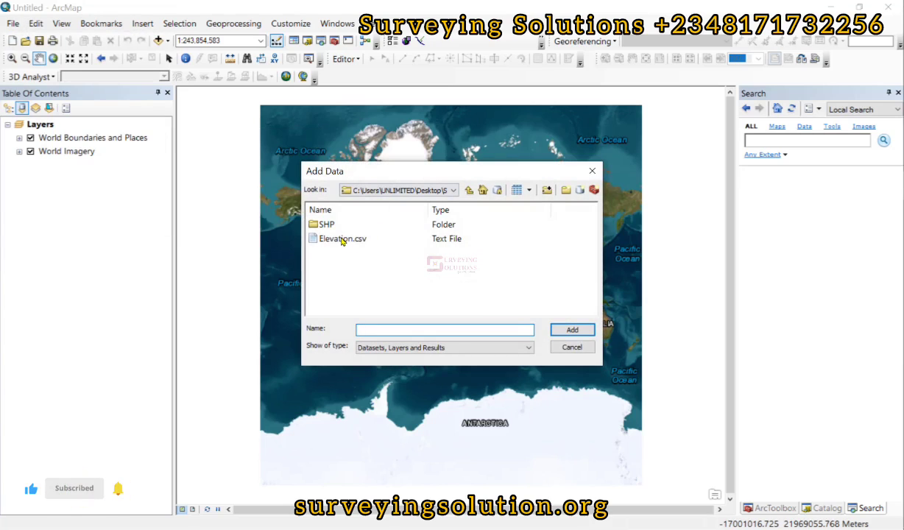
click(342, 239)
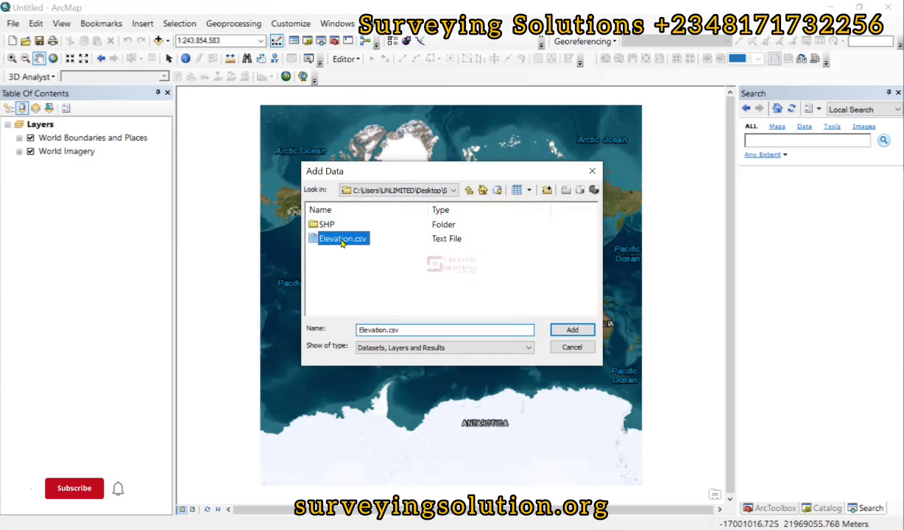
click(572, 331)
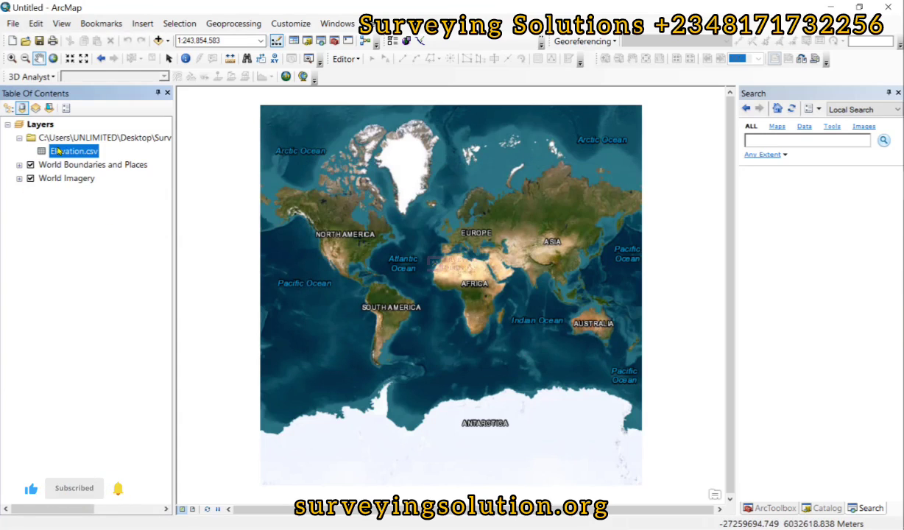
- Add the ASALGA.shp shapefile from the SHP folder
click(158, 42)
double_click(329, 224)
double_click(343, 225)
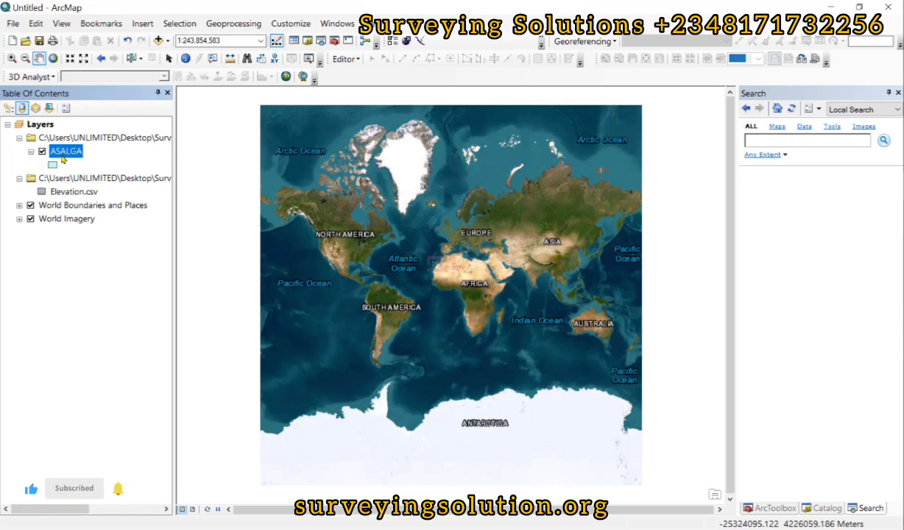
- Zoom to the ASALGA layer, then bring up the context menu for Elevation.csv
right_click(63, 159)
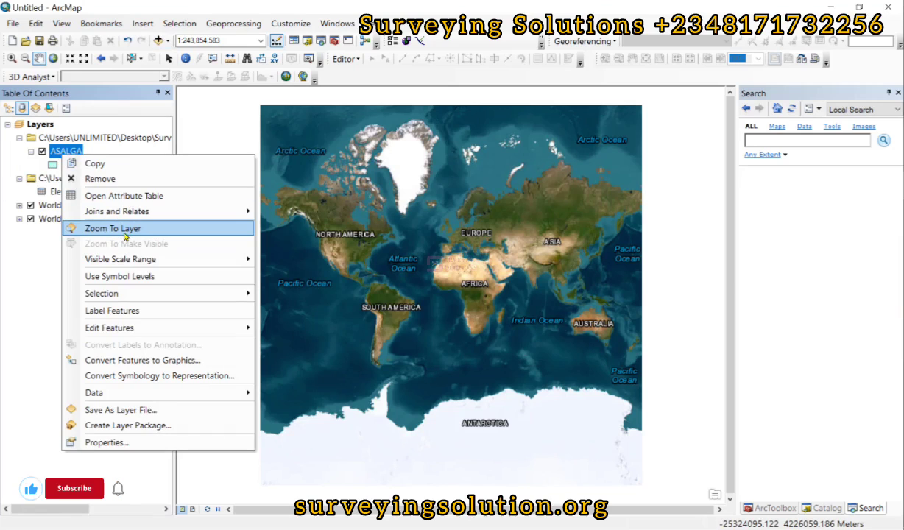
click(124, 234)
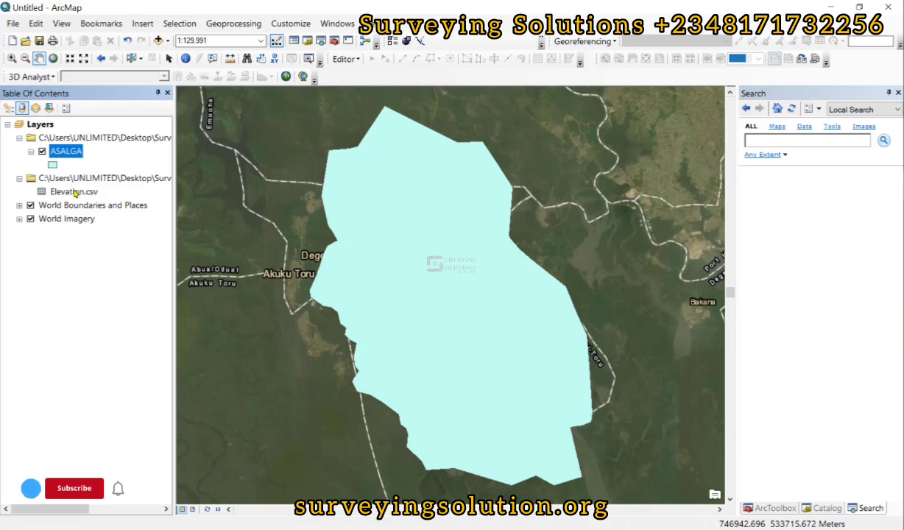
click(74, 192)
right_click(75, 192)
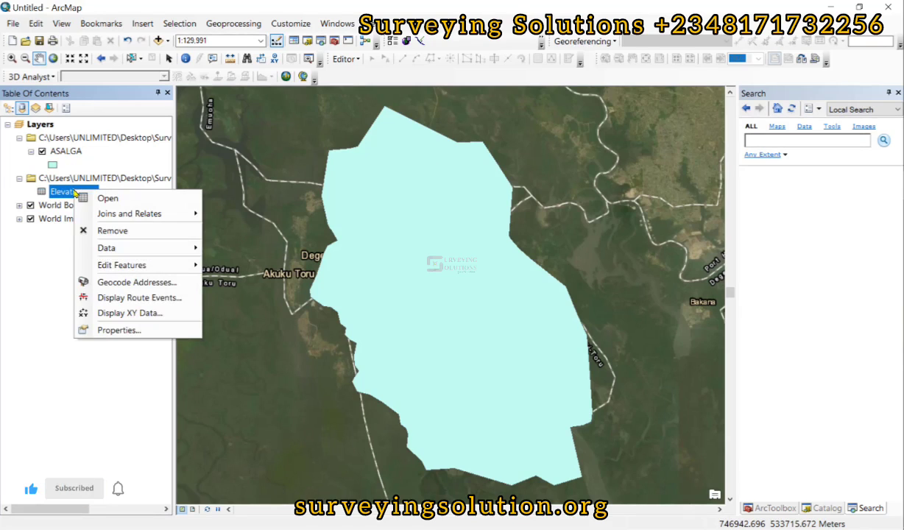
- Display Elevation.csv as XY data with X longitude, Y latitude and Z altitude (m)
click(119, 317)
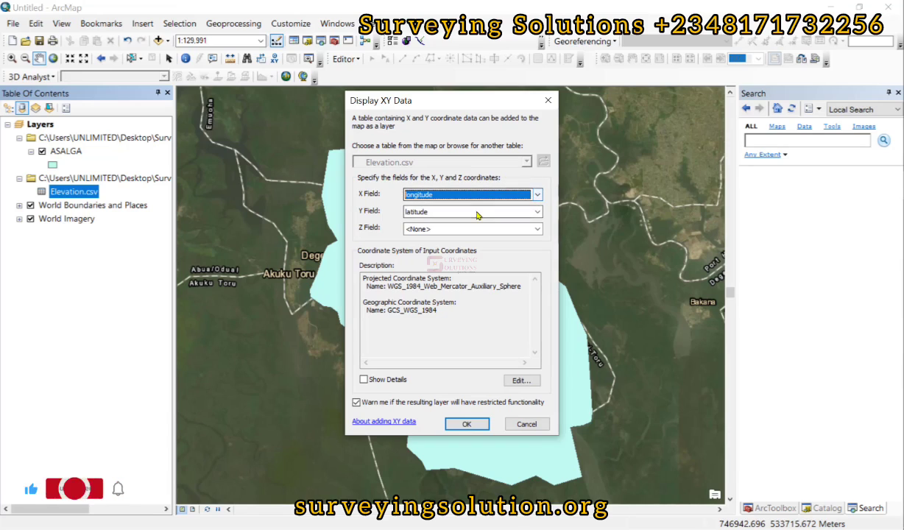
click(527, 229)
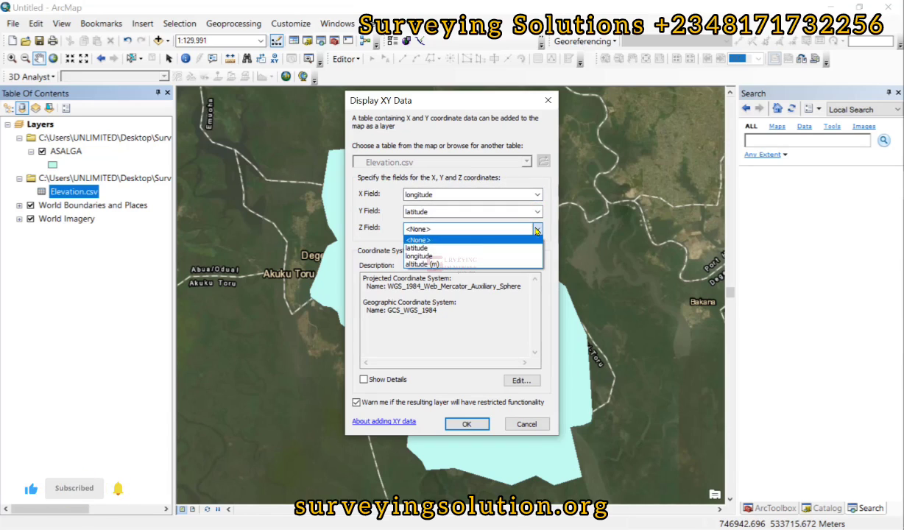
click(421, 264)
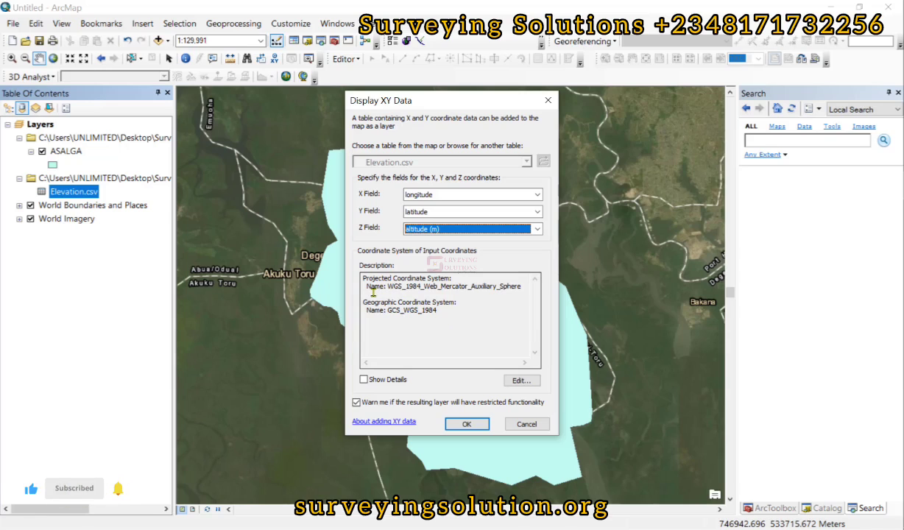
- Search 'wgs 1984' and pick Geographic Coordinate Systems > World > WGS 1984
click(518, 379)
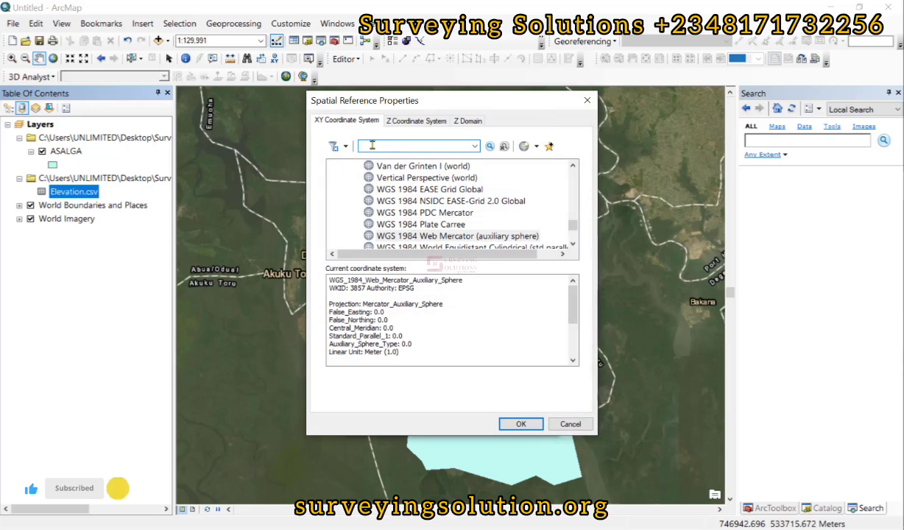
click(374, 145)
text(wgs 1984)
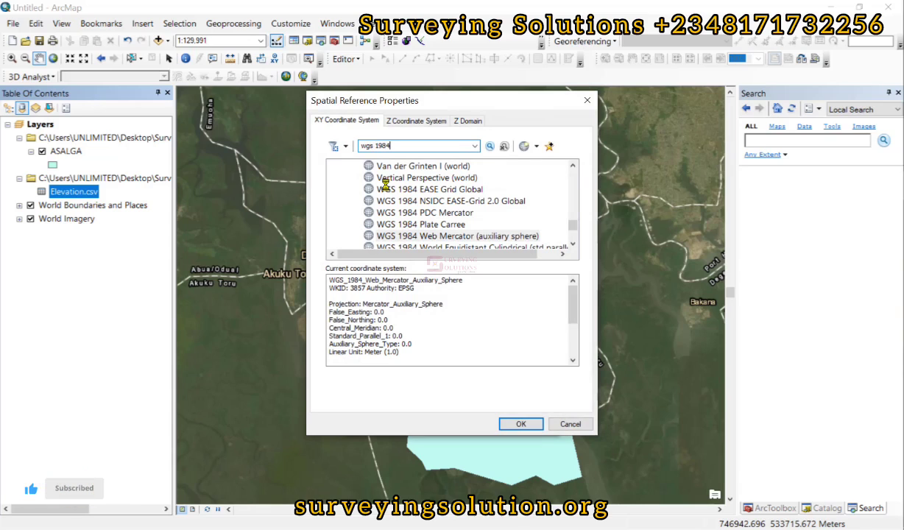
key(Return)
scroll(386, 191, up, 10)
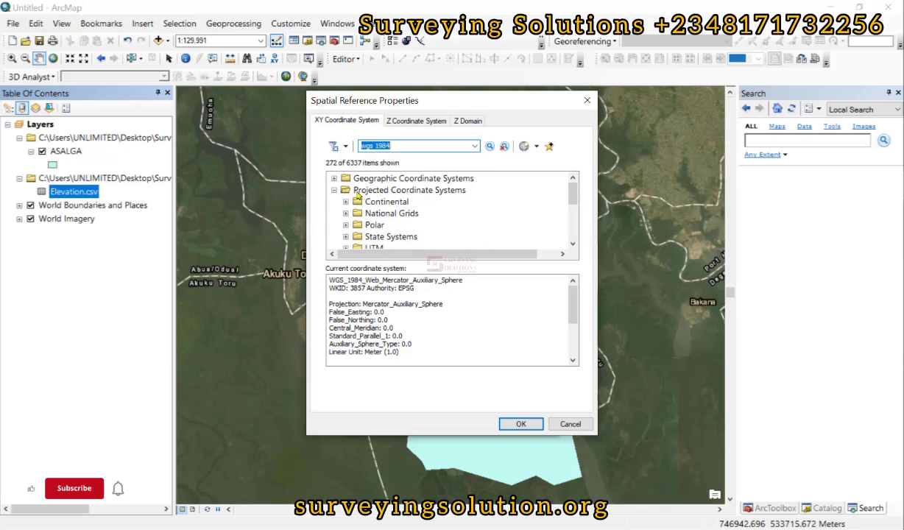
click(334, 189)
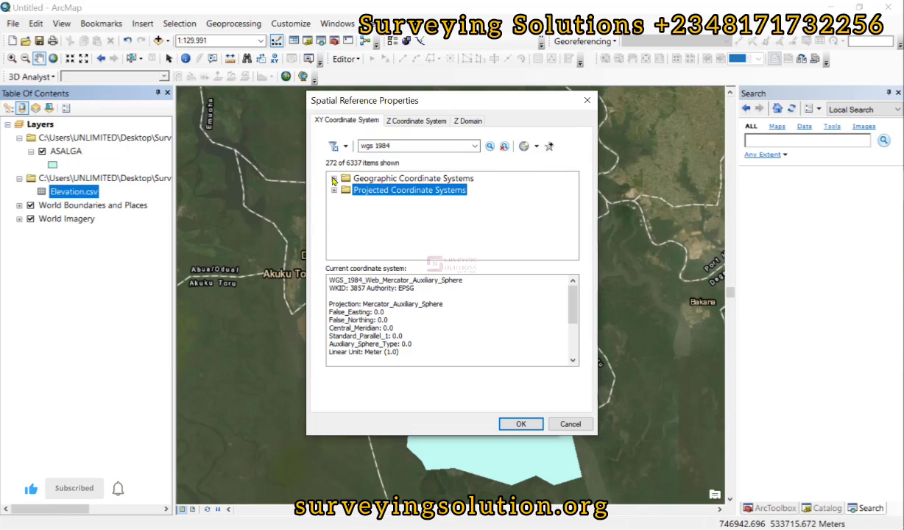
click(333, 179)
click(345, 191)
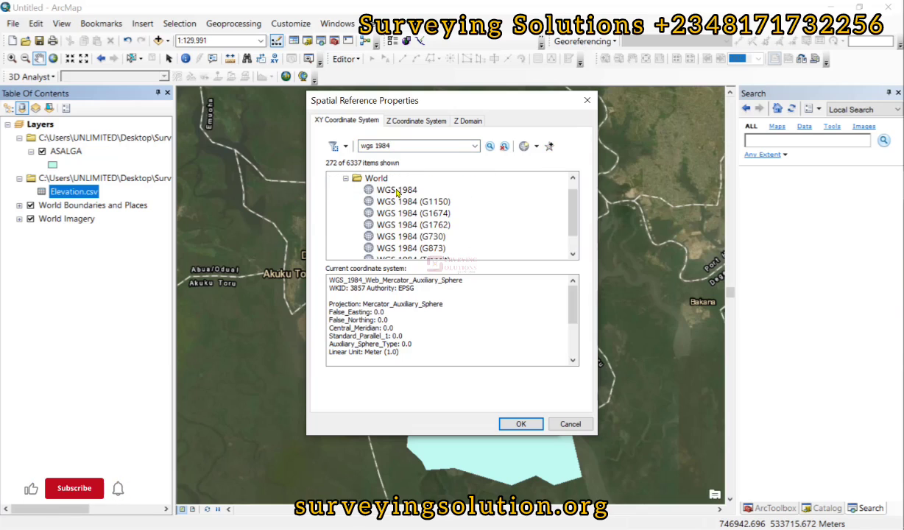
click(398, 191)
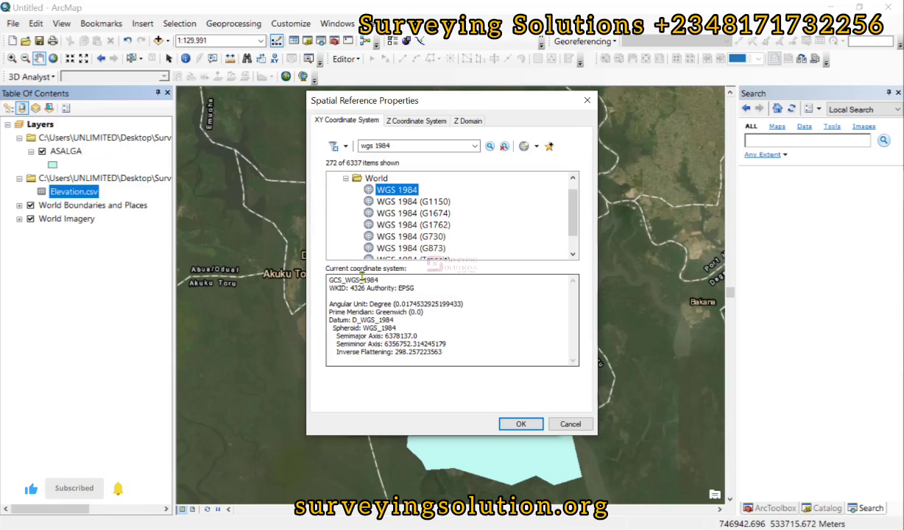
- Create the Elevation.csv Events point layer, dismiss the Object-ID warning, and open ASALGA's Symbol Selector
click(519, 422)
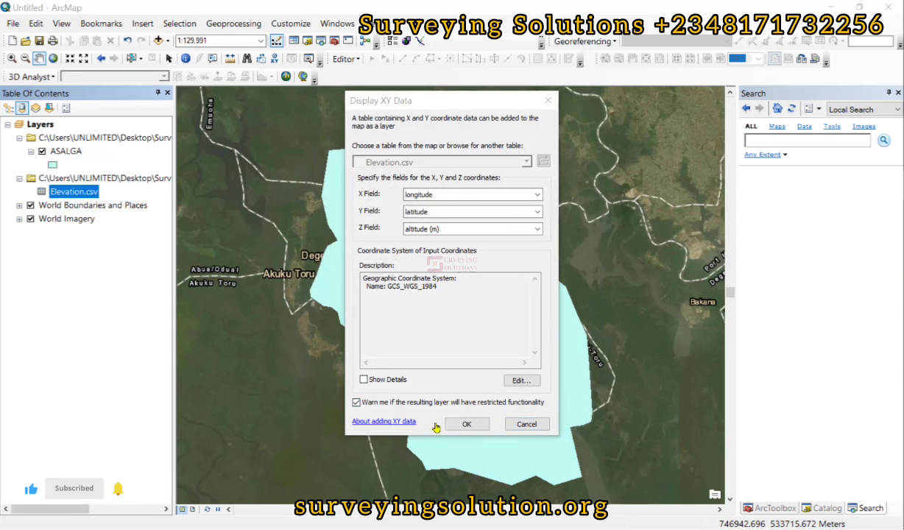
click(468, 424)
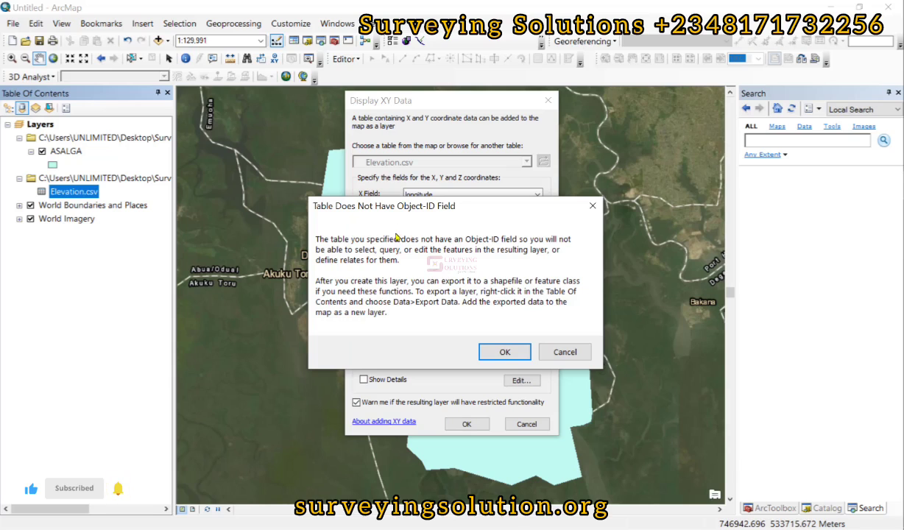
click(503, 351)
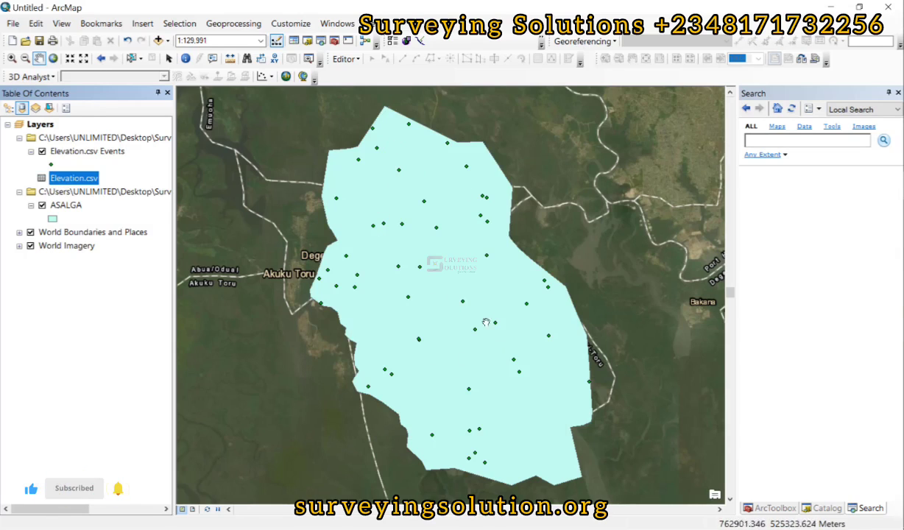
click(51, 218)
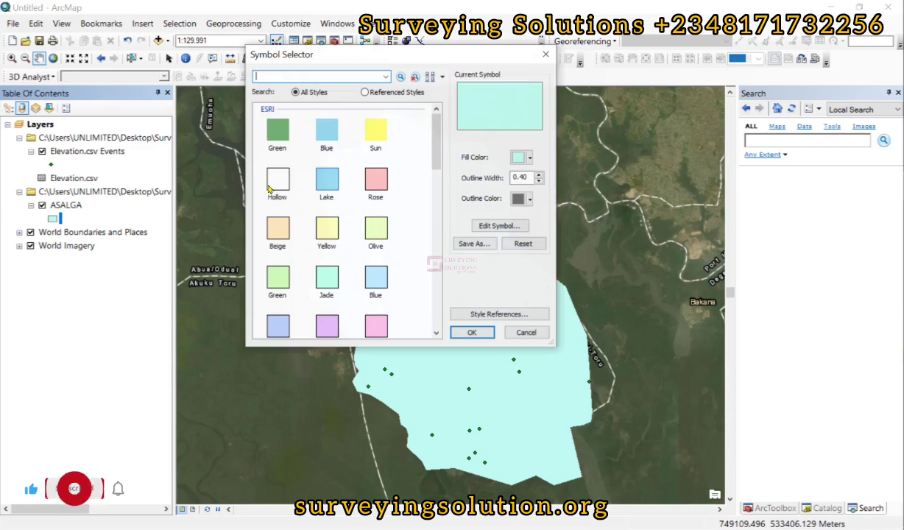
- Give ASALGA no fill and a width-2 red outline, and hide both basemap layers
click(528, 160)
click(530, 175)
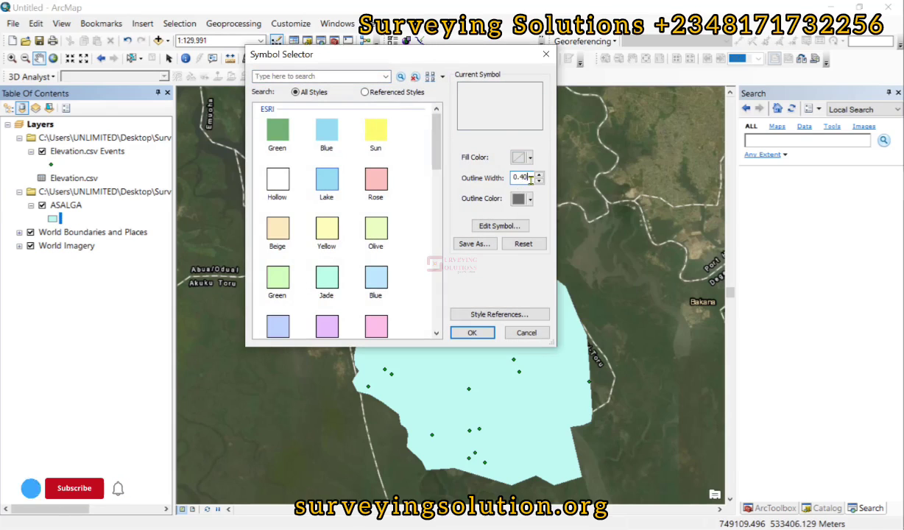
text(2)
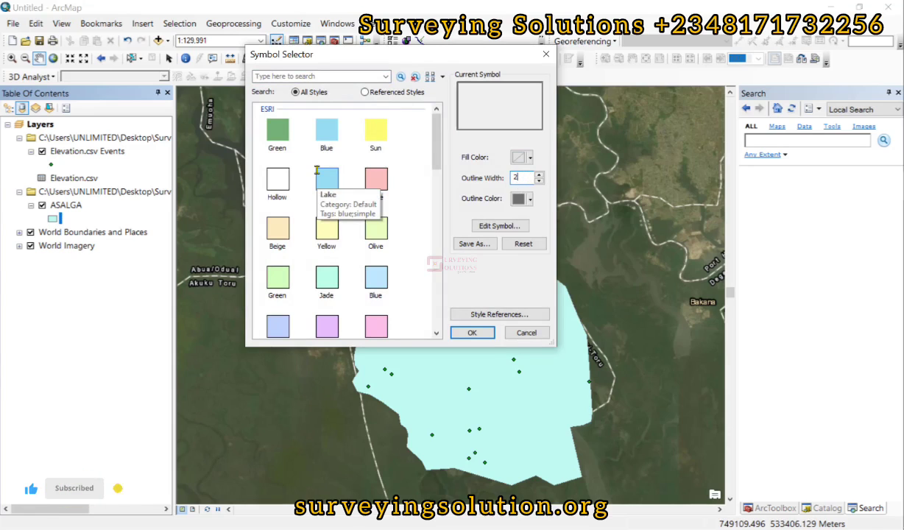
click(529, 199)
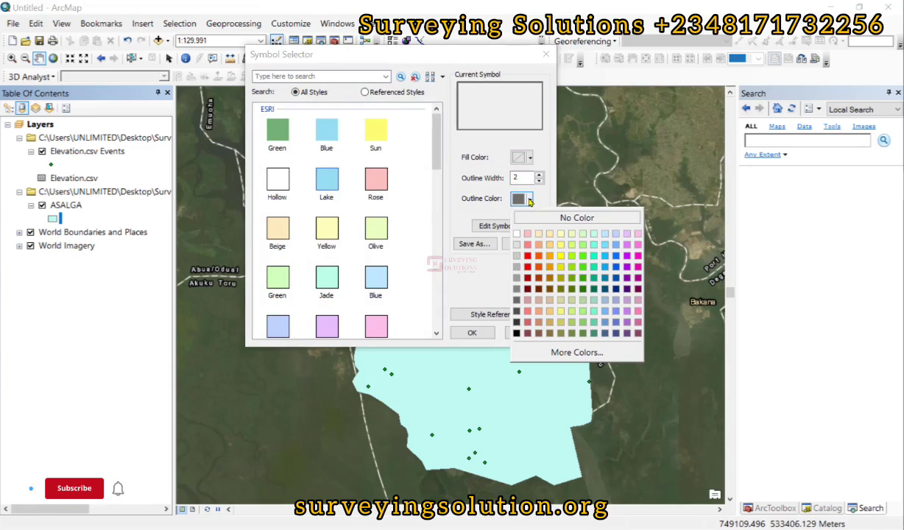
click(525, 268)
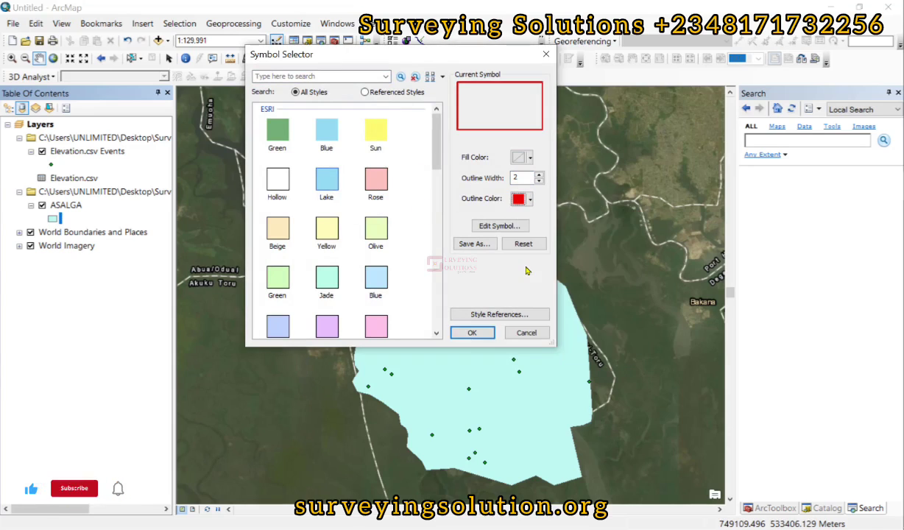
click(462, 332)
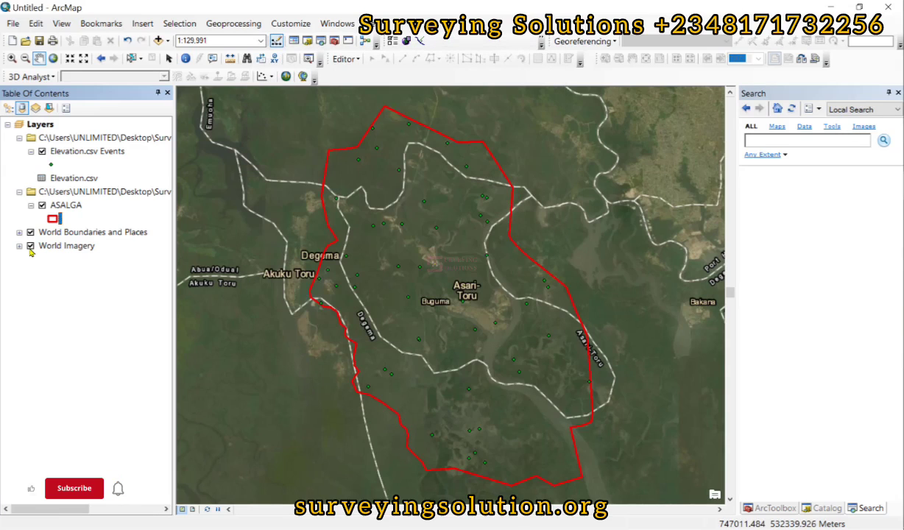
click(30, 232)
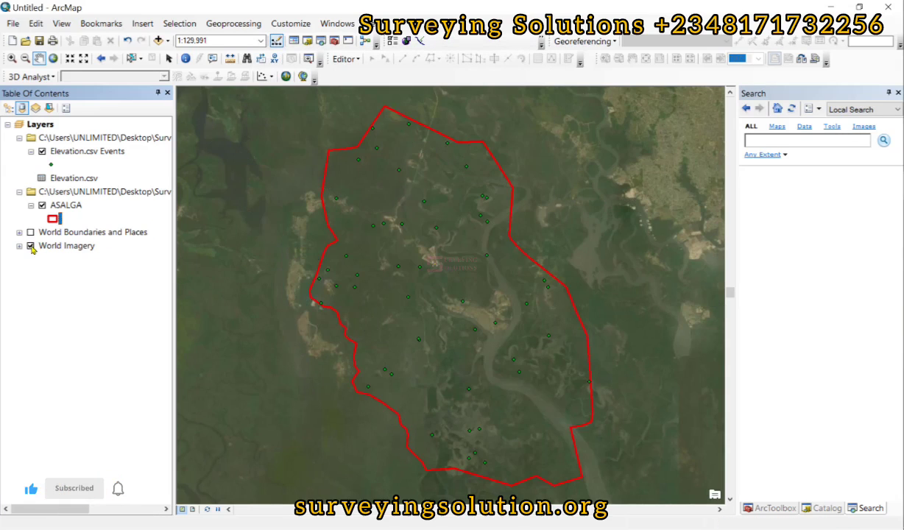
click(30, 246)
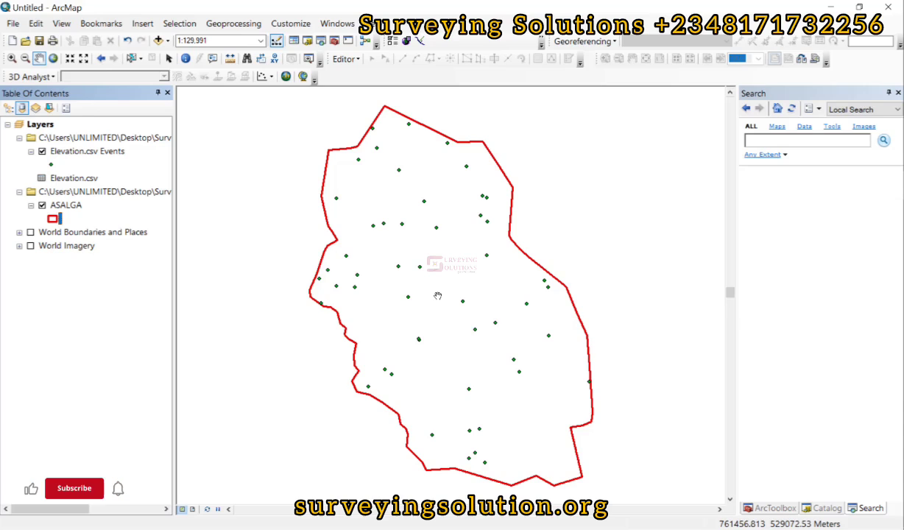
- Show the ArcToolbox pane and expand Spatial Analyst Tools
click(785, 510)
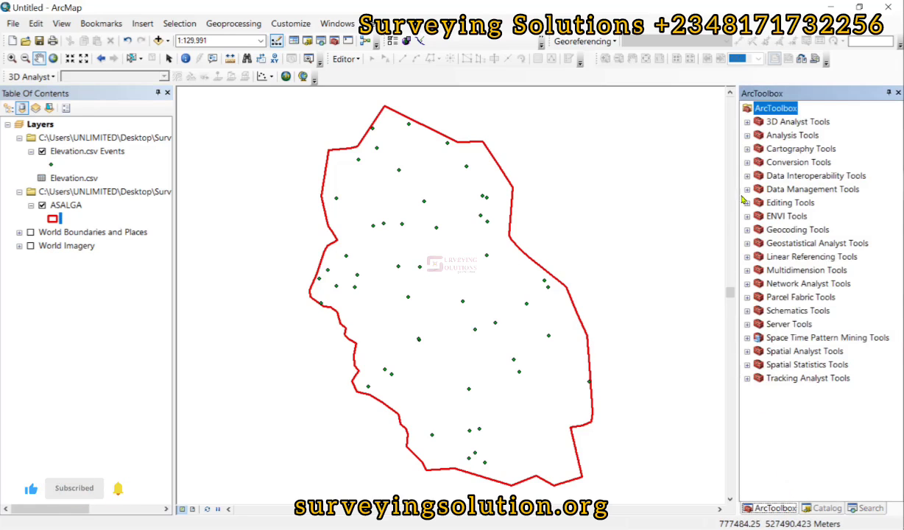
click(749, 353)
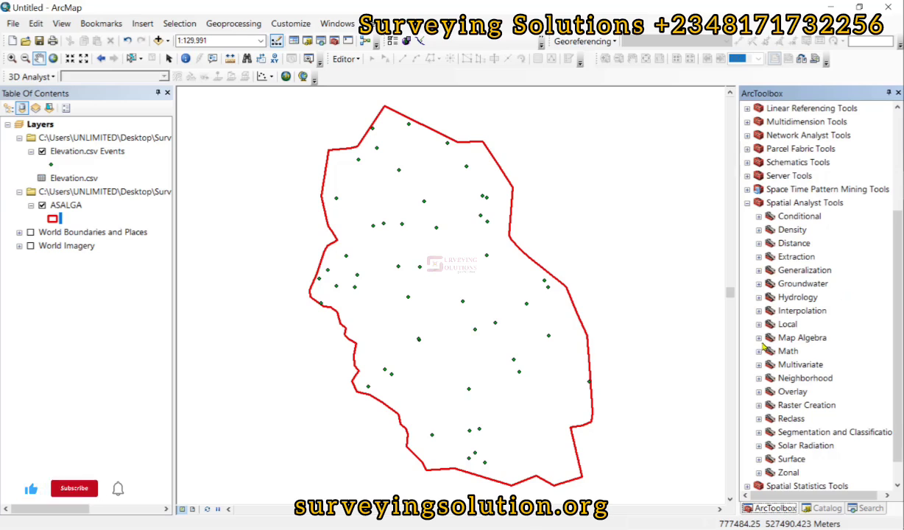
- Open Kriging from the Interpolation toolset and nudge its dialog into place
click(759, 311)
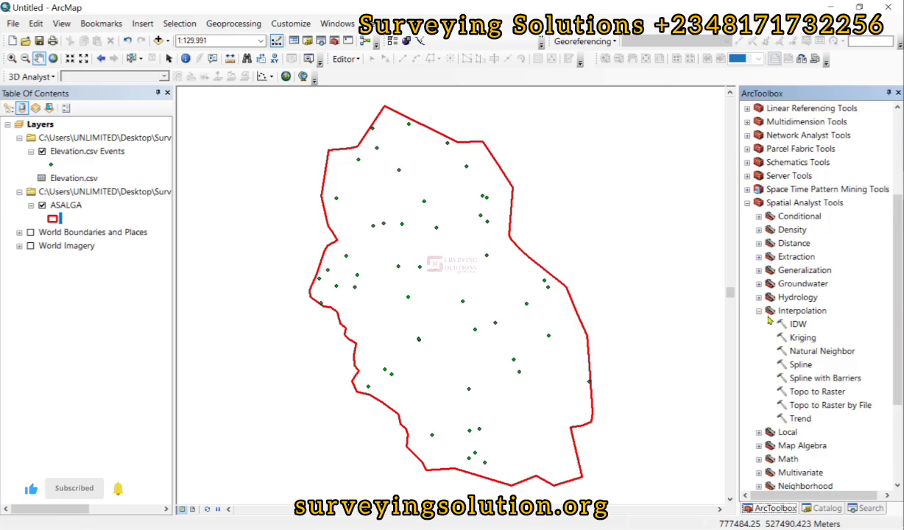
double_click(796, 337)
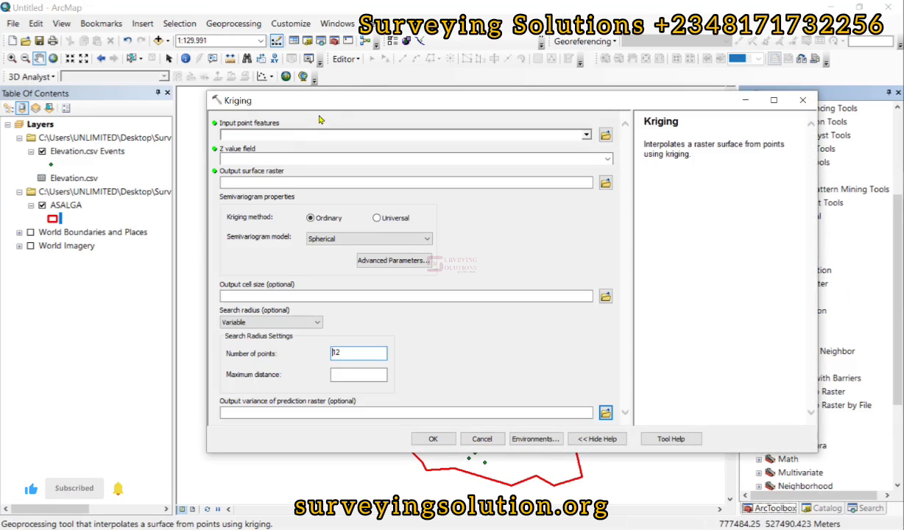
drag(367, 100, 345, 93)
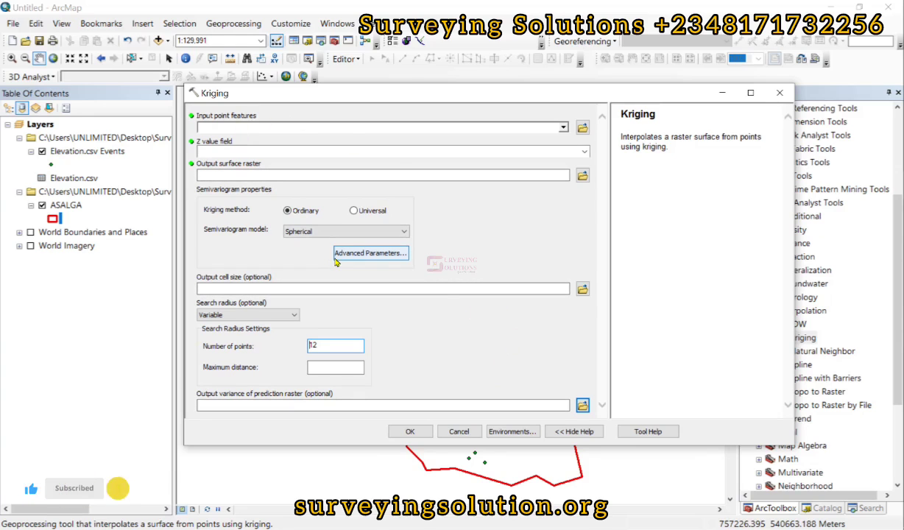
- In Kriging Environments, set Processing Extent to 'Same as layer ASALGA' and review Raster Analysis settings
click(520, 432)
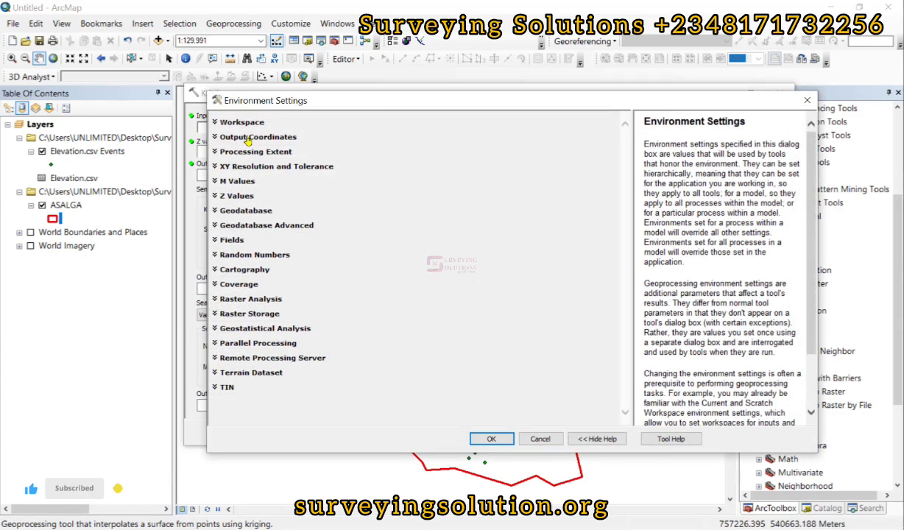
click(248, 153)
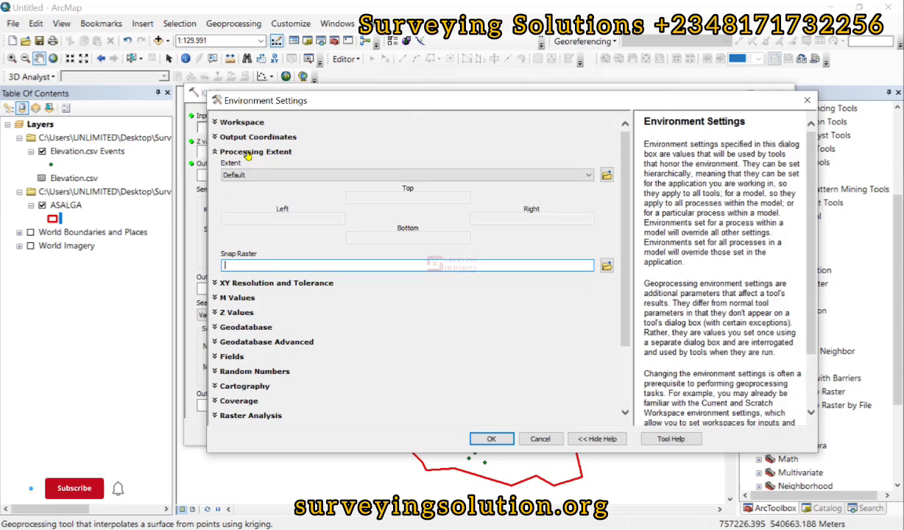
click(555, 174)
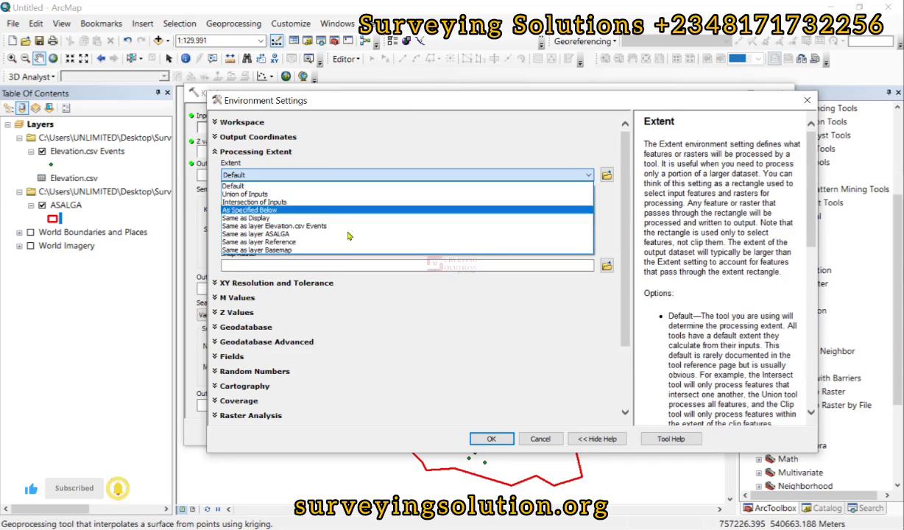
click(259, 234)
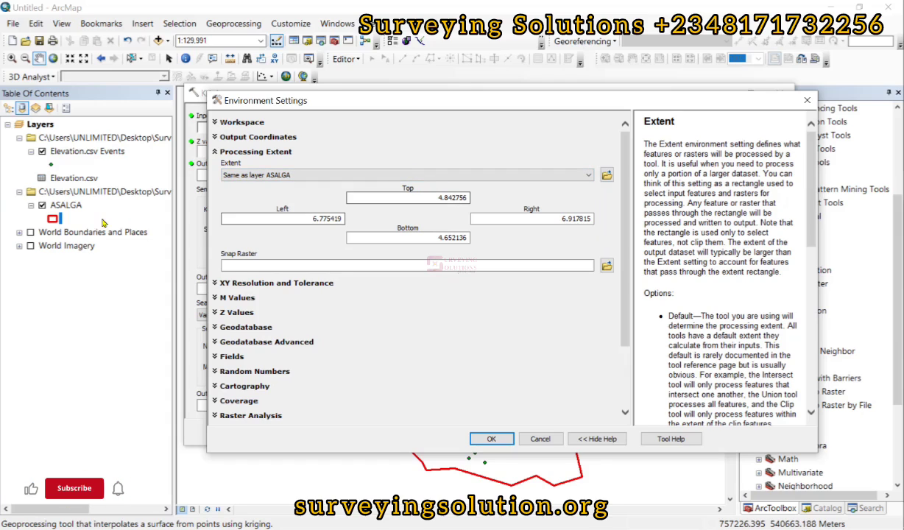
scroll(304, 378, down, 3)
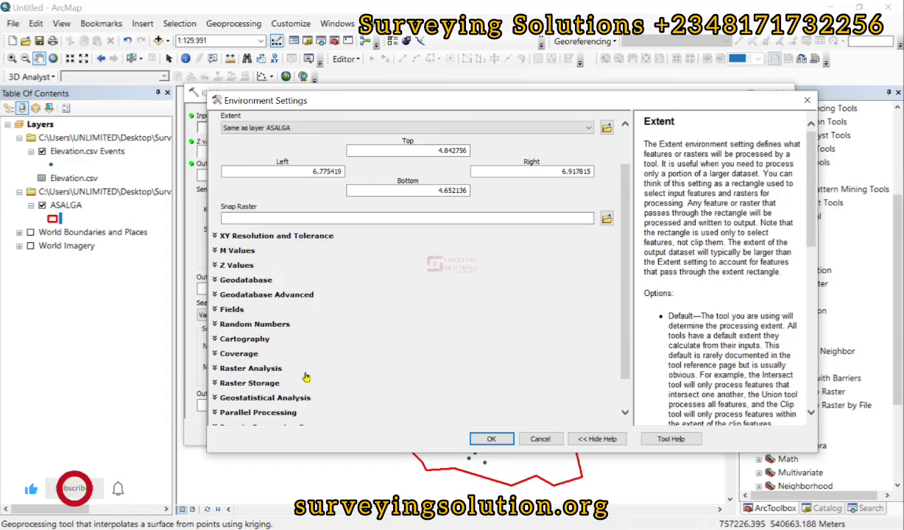
click(221, 328)
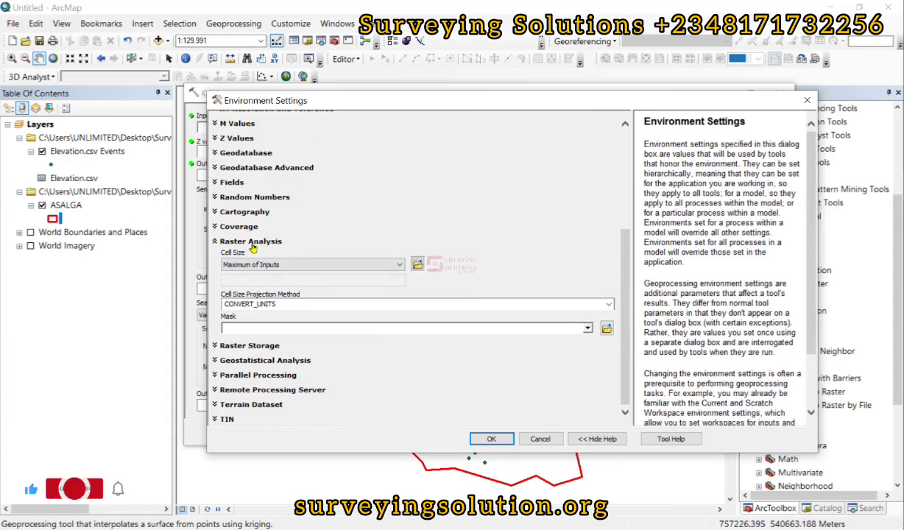
scroll(696, 211, down, 2)
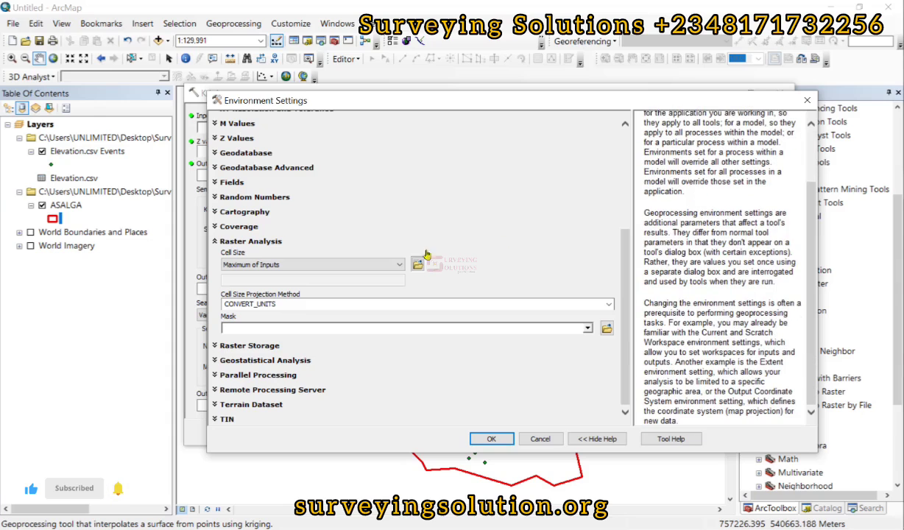
click(248, 242)
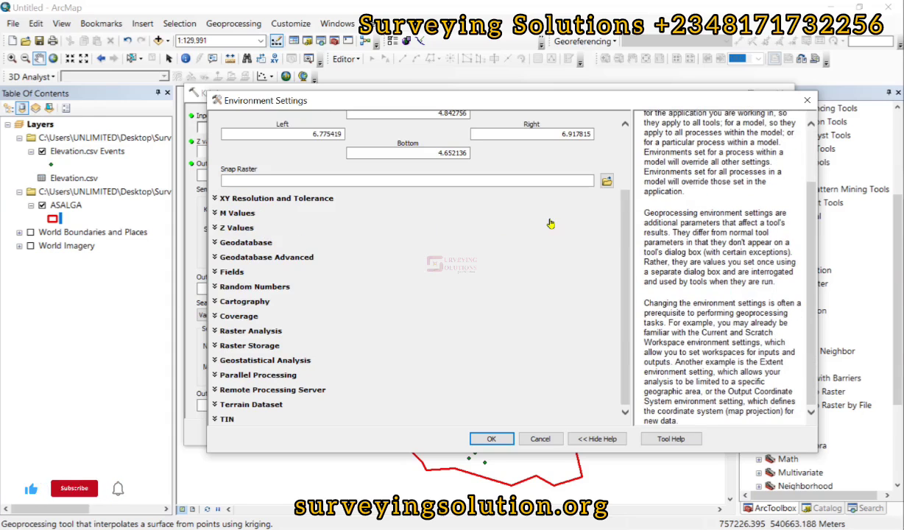
scroll(651, 204, up, 2)
scroll(651, 204, down, 2)
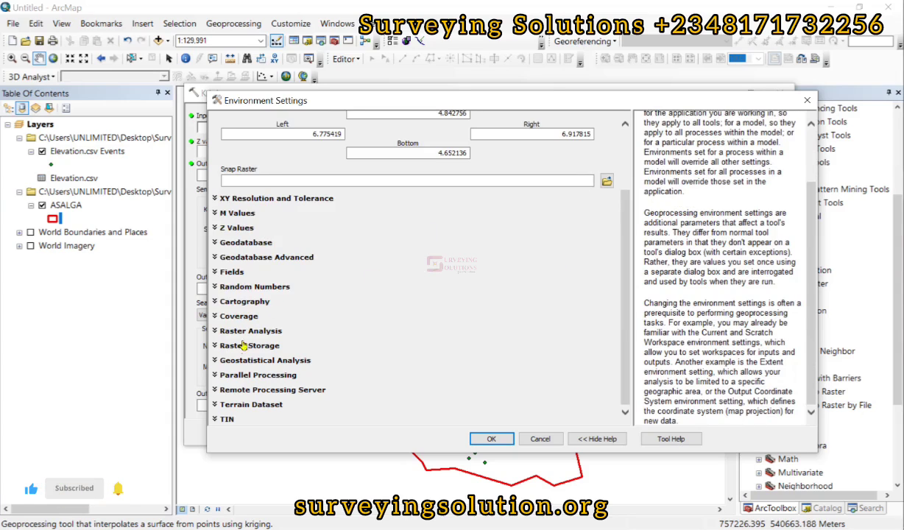
- Set the Raster Analysis mask to the ASALGA layer and close the environment settings
click(216, 333)
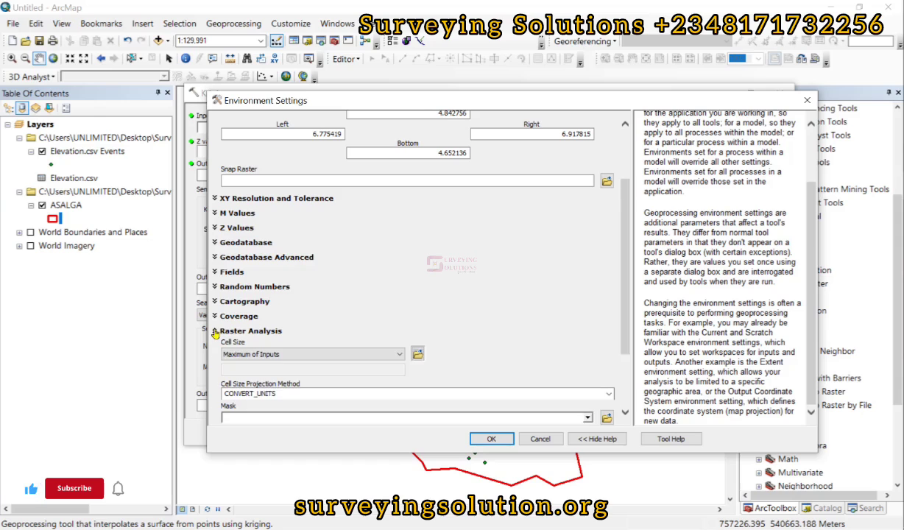
scroll(561, 328, down, 3)
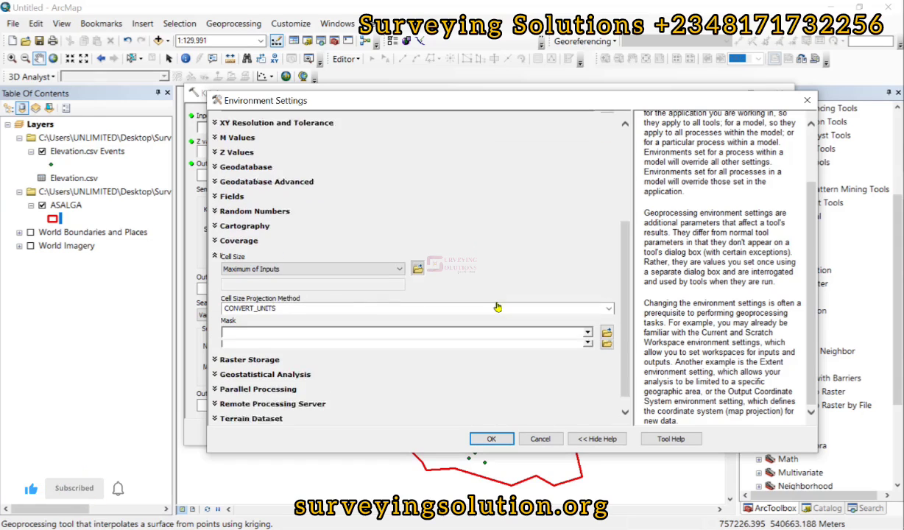
click(587, 329)
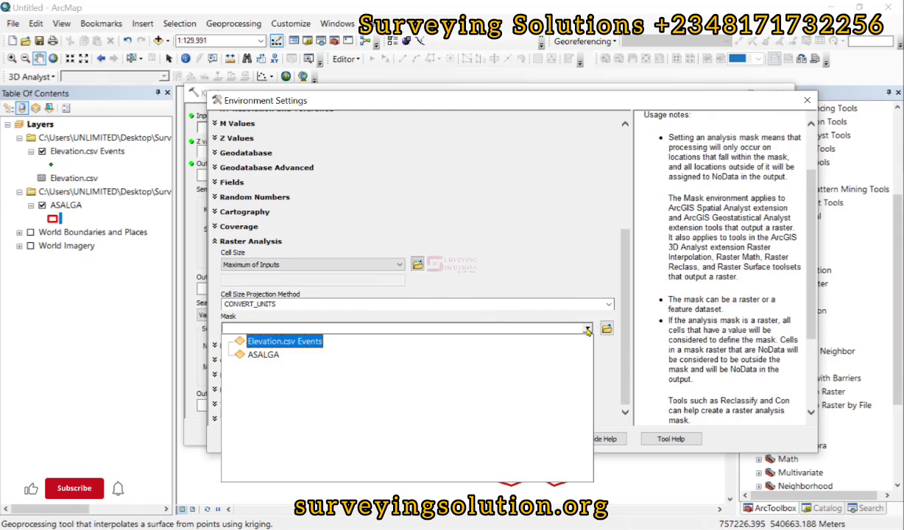
click(263, 356)
click(483, 438)
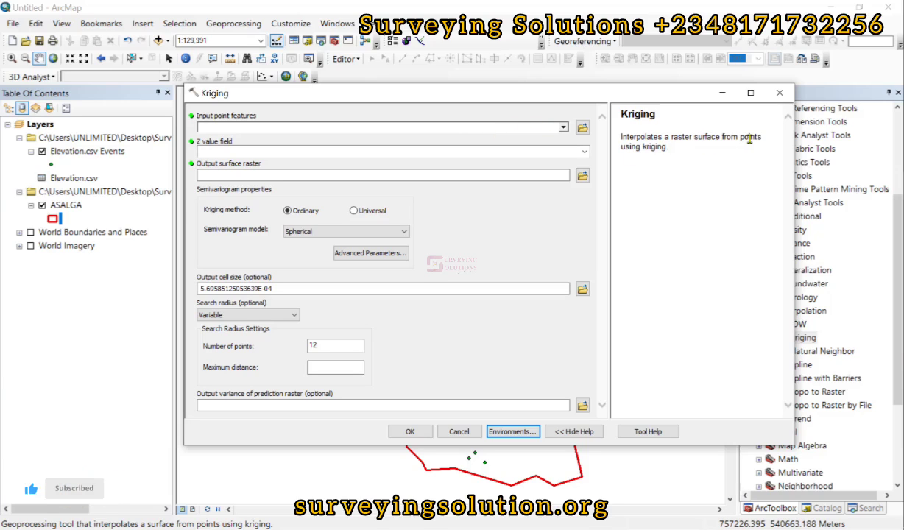
- Use Elevation.csv Events as the Kriging input points with altitude (m) as the Z value field
click(563, 127)
click(258, 141)
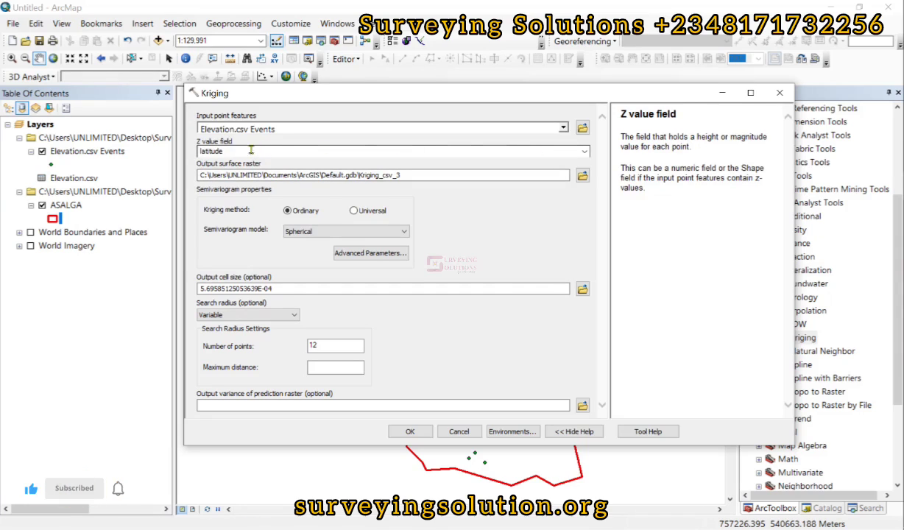
click(584, 151)
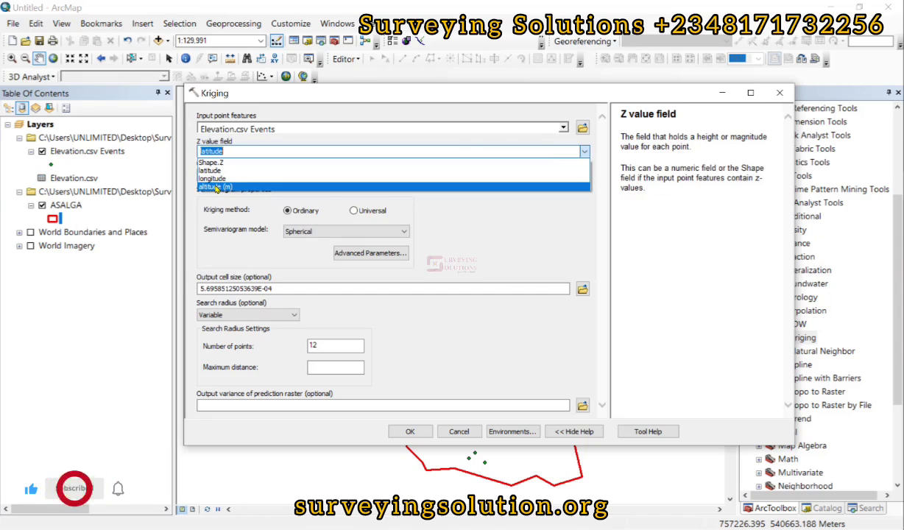
click(215, 187)
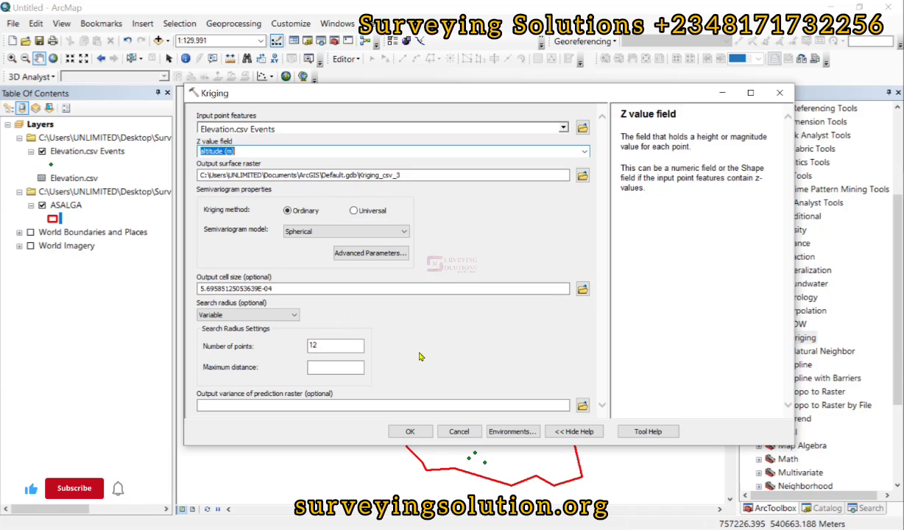
click(236, 214)
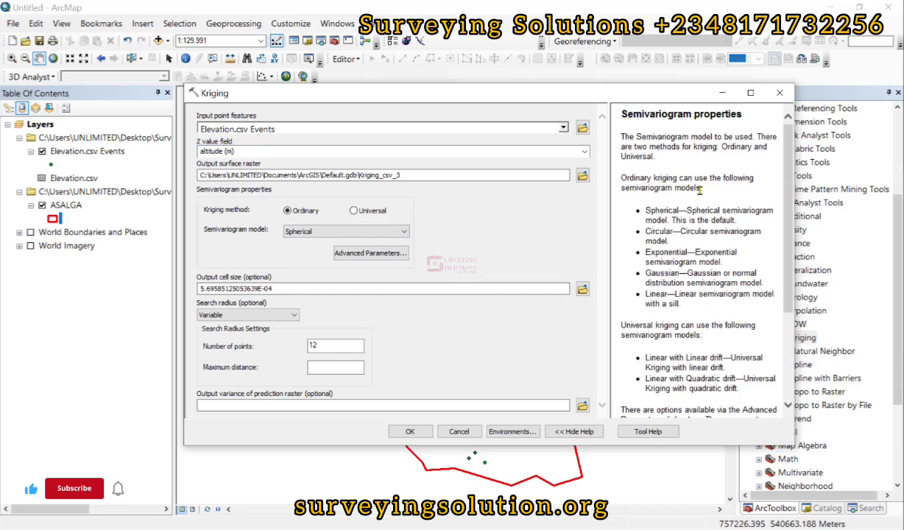
scroll(700, 201, down, 5)
scroll(700, 203, up, 5)
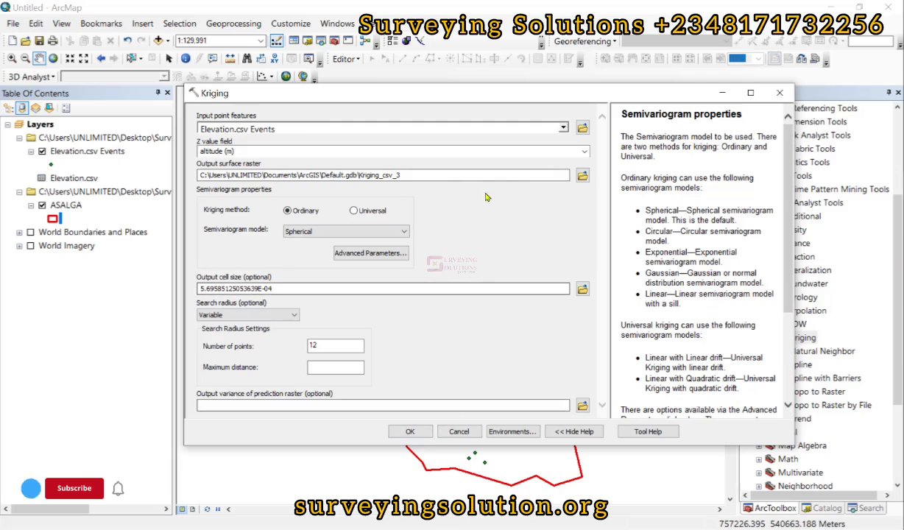
- Run Kriging to create the Kriging_csv_3 raster clipped to ASALGA
click(410, 431)
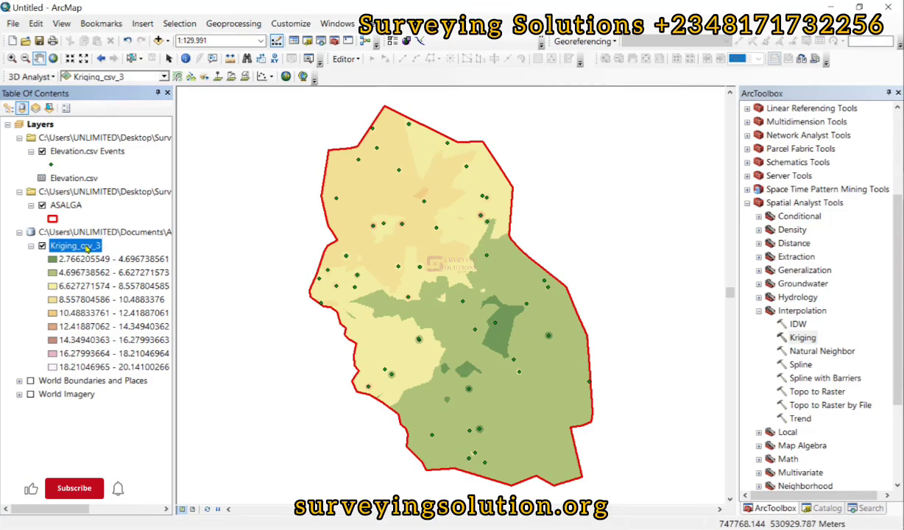
- In Kriging_csv_3's Symbology properties, change the classified raster from 9 to 5 classes
right_click(87, 249)
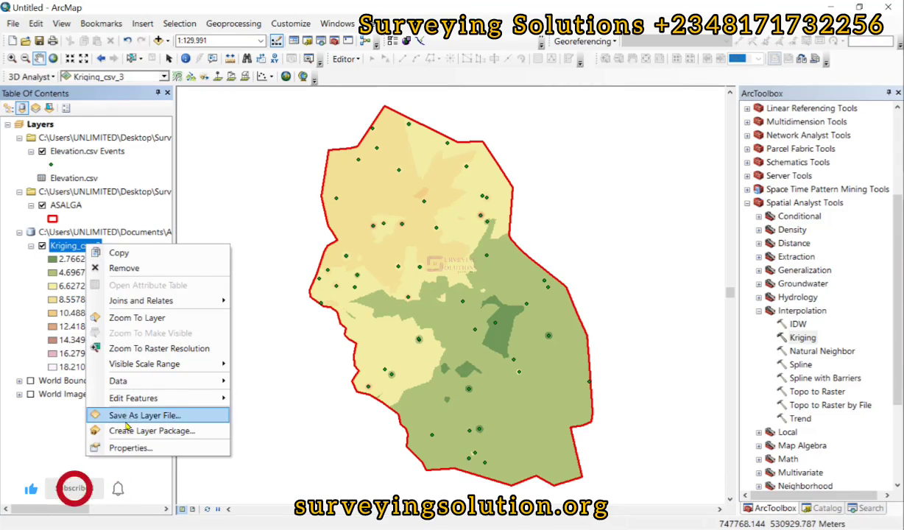
click(124, 431)
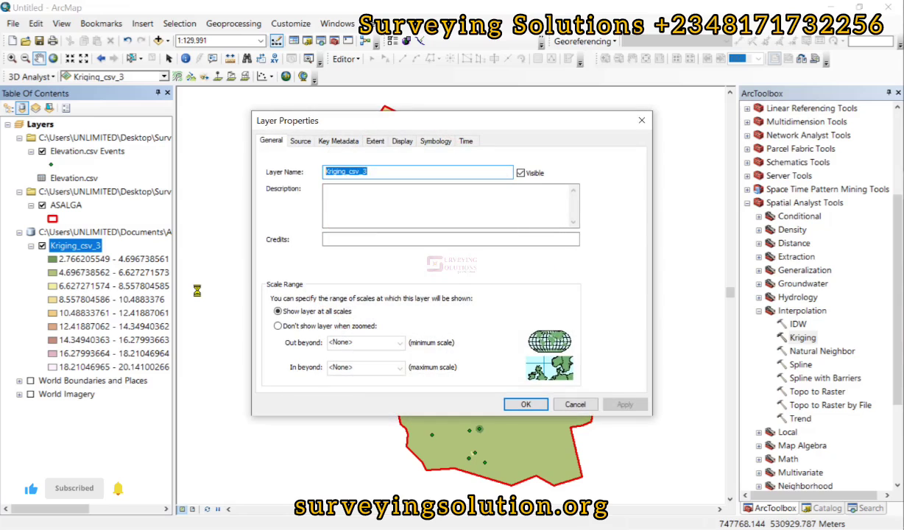
click(434, 141)
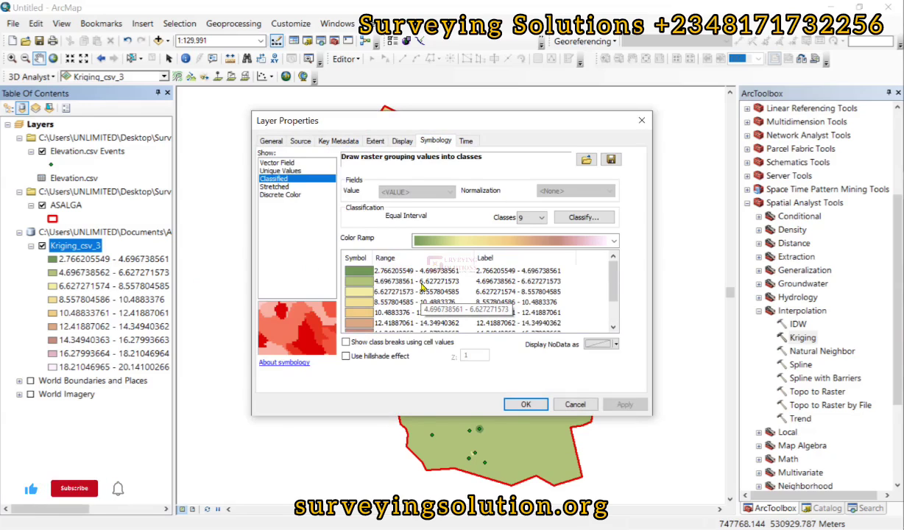
click(542, 218)
scroll(533, 241, up, 2)
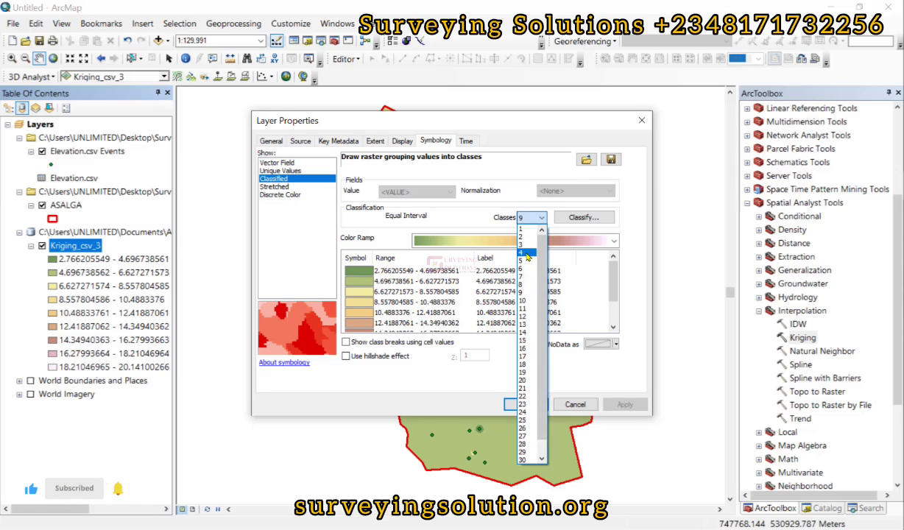
click(527, 254)
click(533, 218)
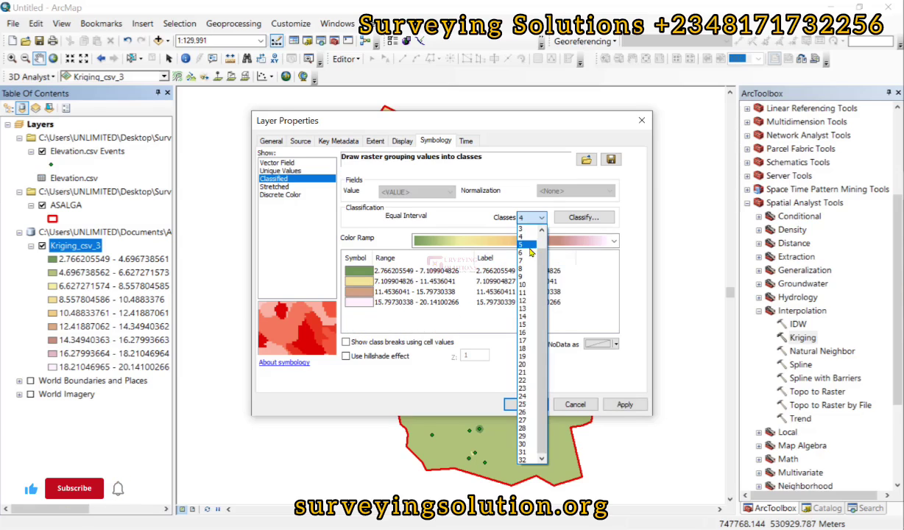
click(530, 245)
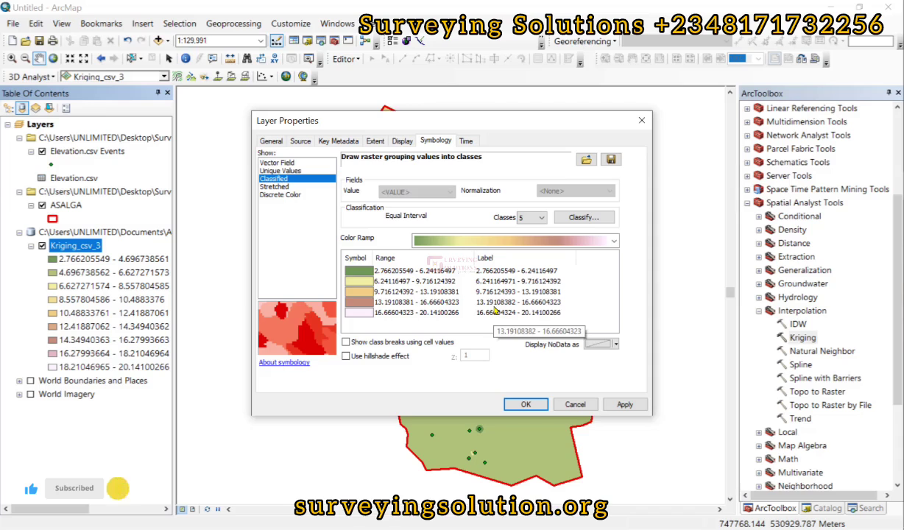
- Confirm the Equal Interval classification with 5 classes in the Classify dialog
click(584, 218)
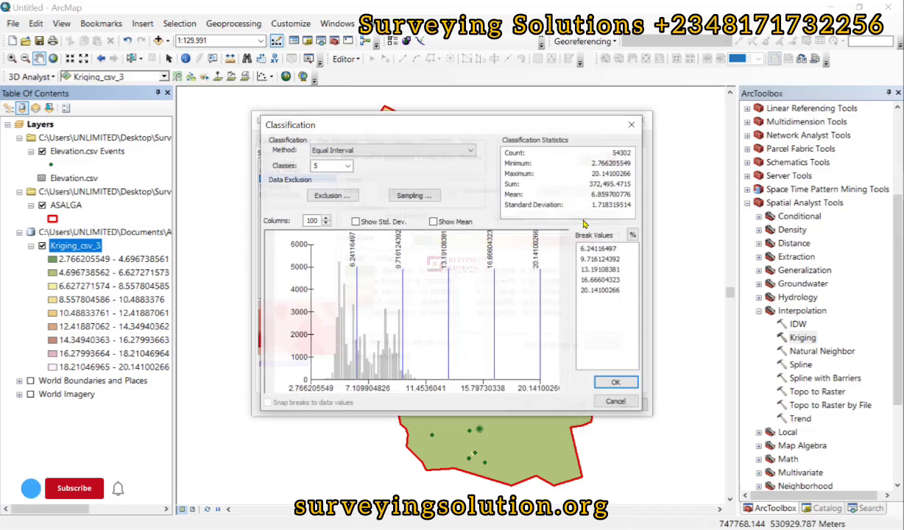
click(403, 152)
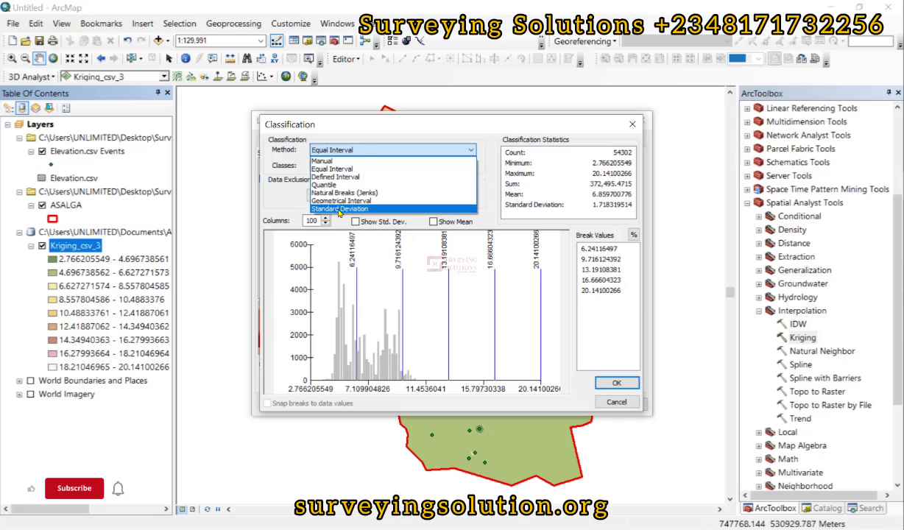
click(338, 170)
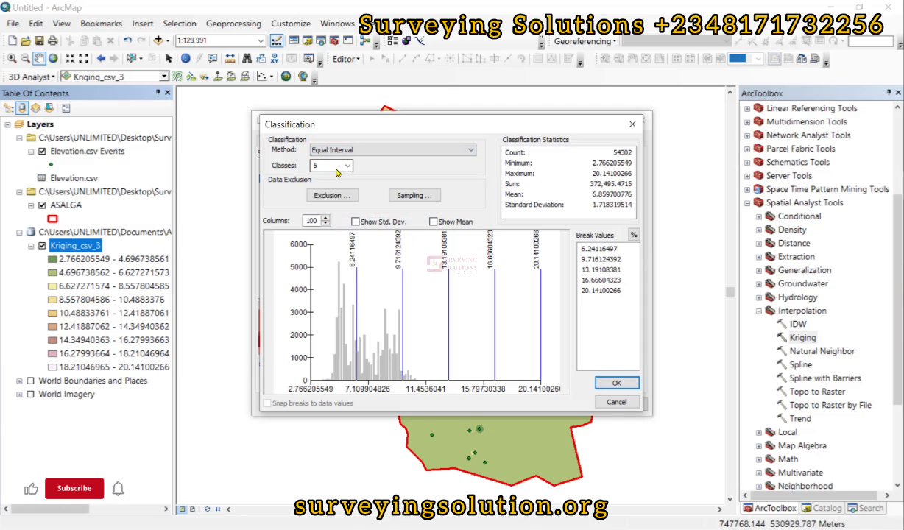
click(350, 167)
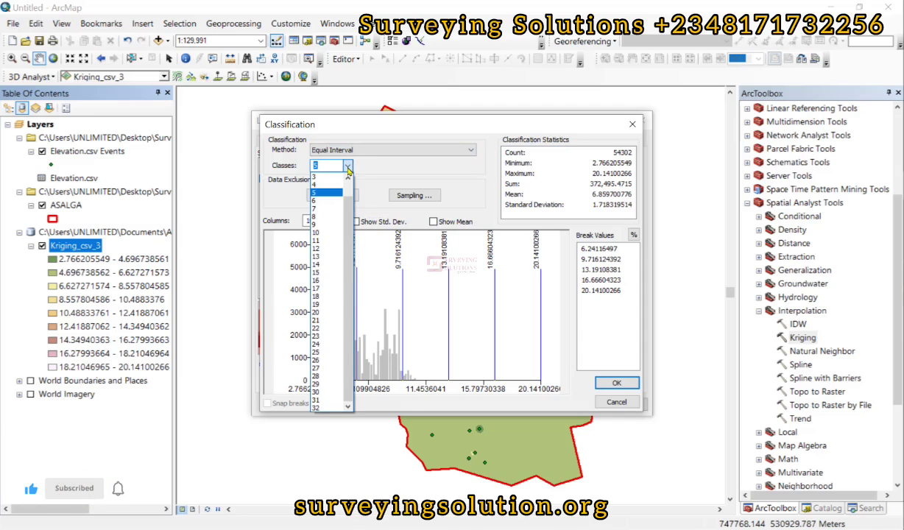
click(322, 192)
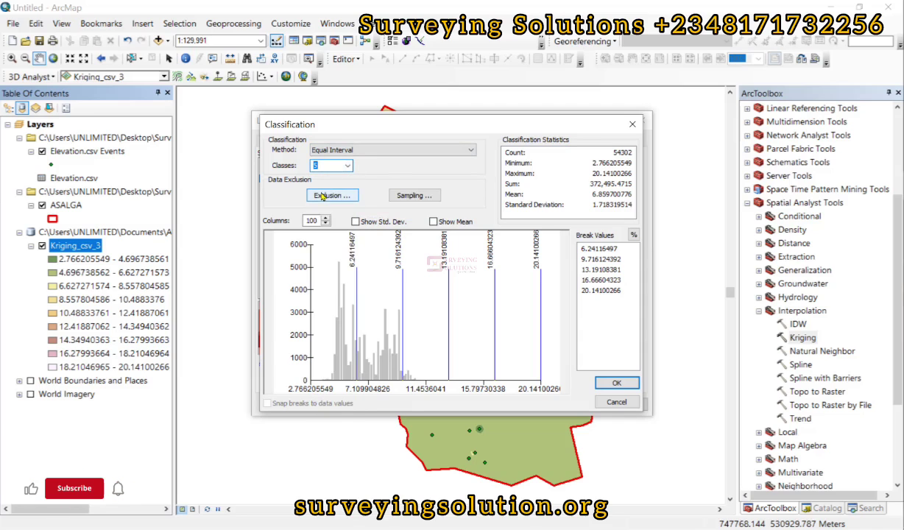
click(617, 383)
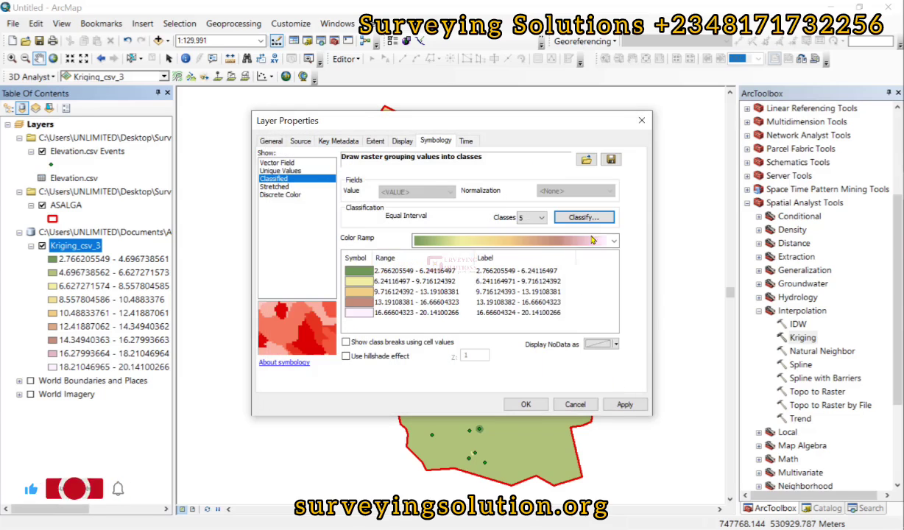
- Give Kriging_csv_3 the red-to-blue colour ramp and apply it to the map
click(612, 240)
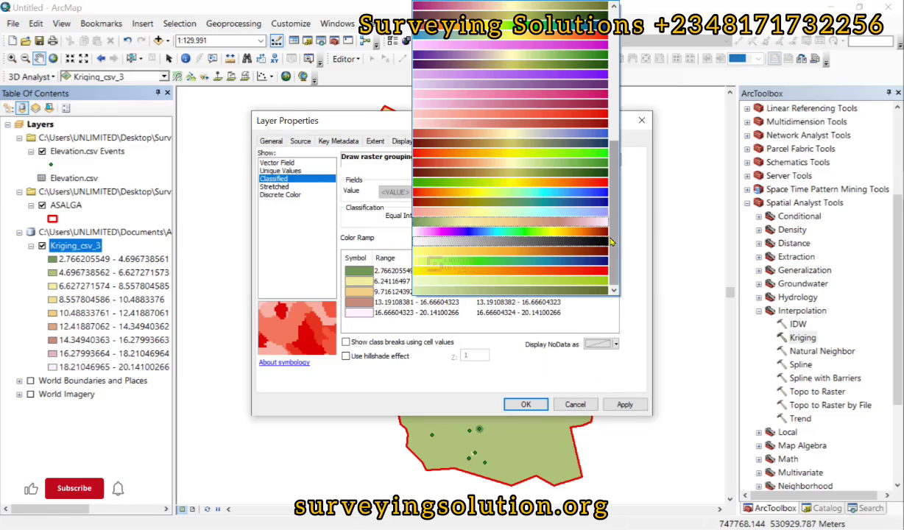
click(537, 191)
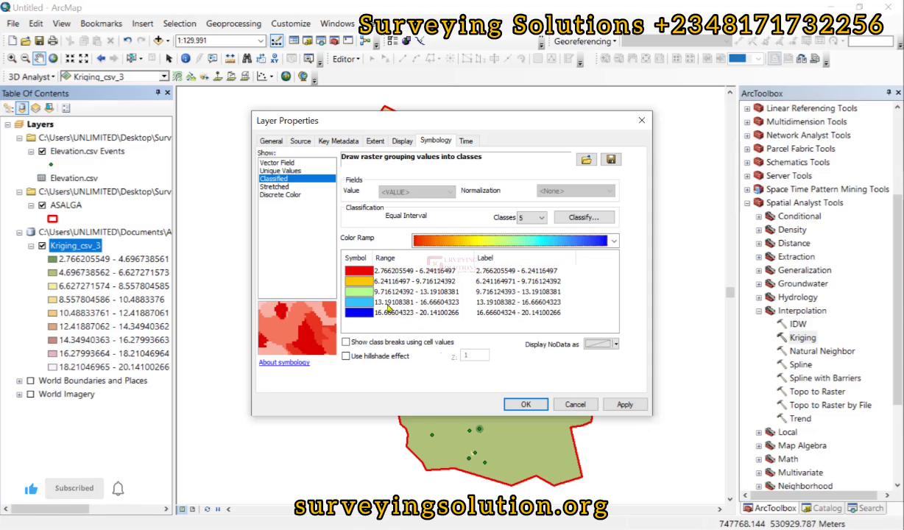
click(623, 404)
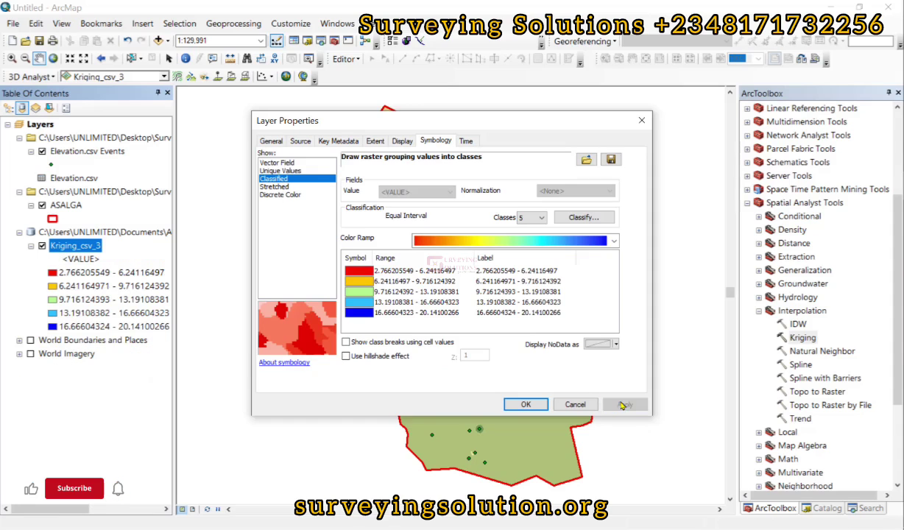
click(525, 404)
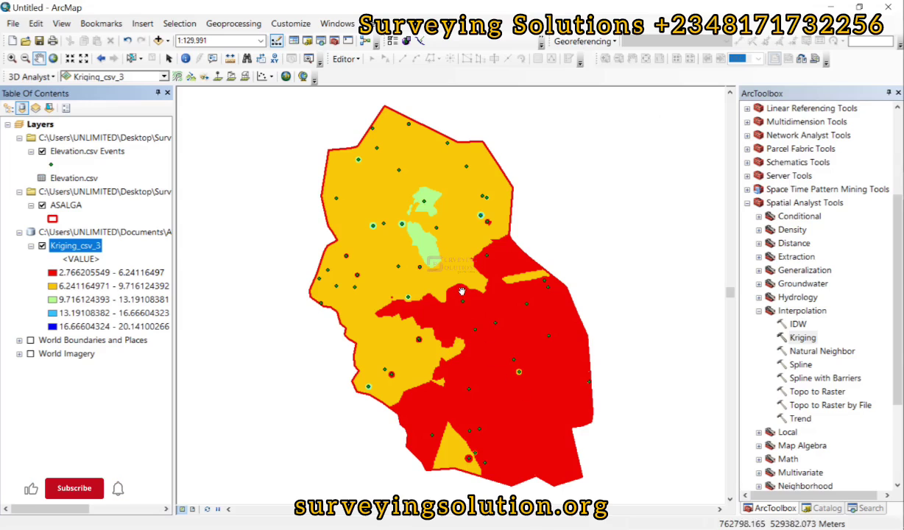
- Set the Elevation.csv Events label field to altitude (m) in its layer properties
click(79, 151)
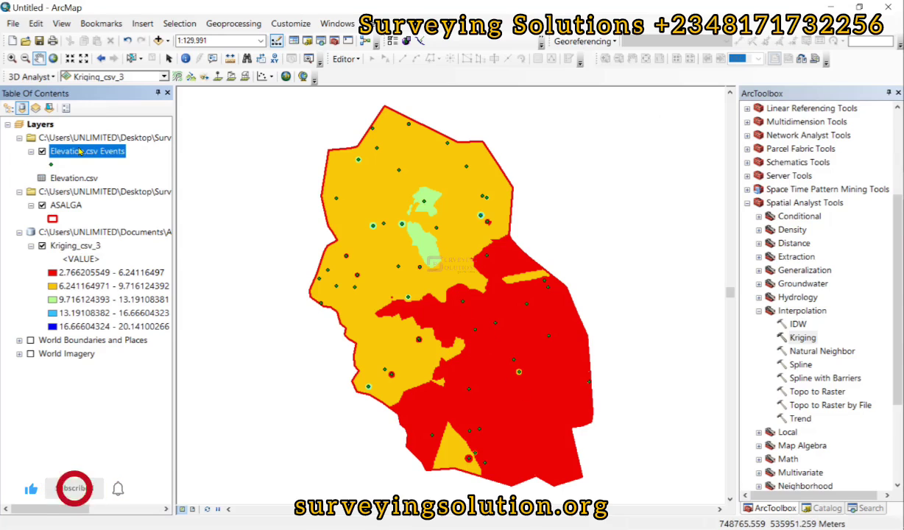
right_click(79, 151)
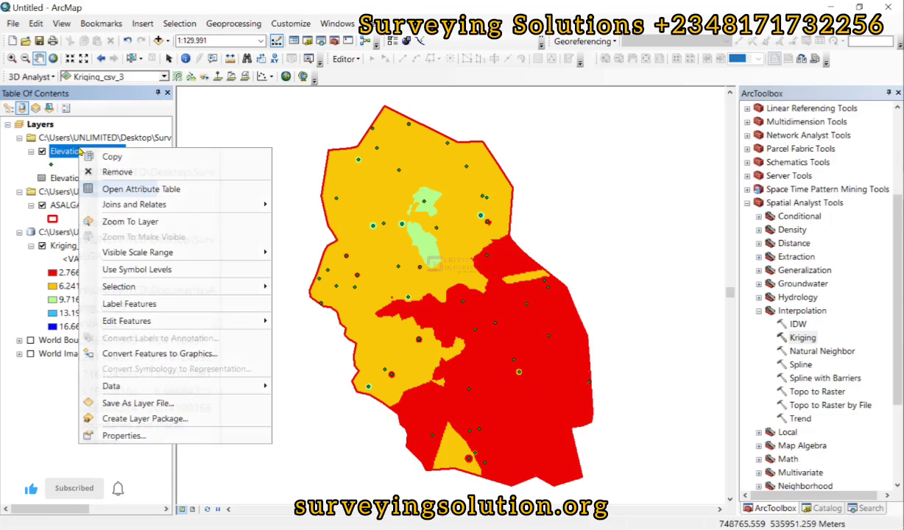
click(118, 436)
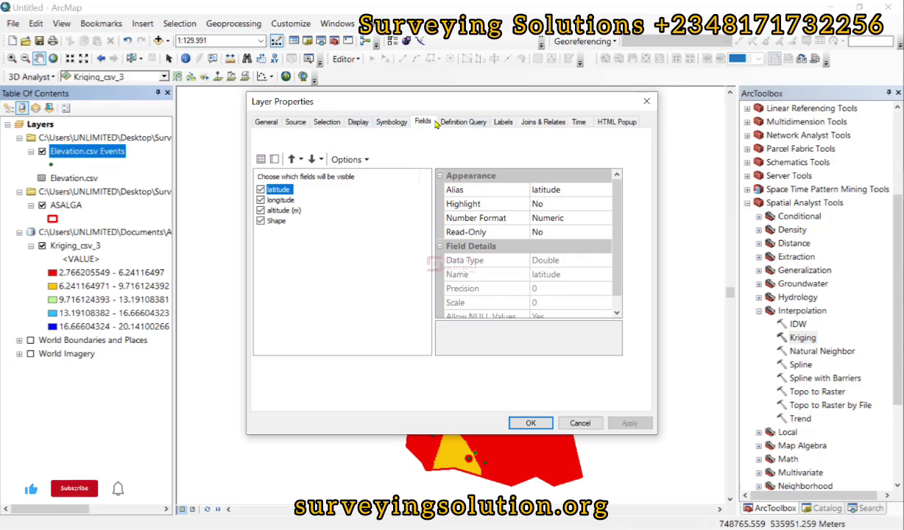
click(504, 123)
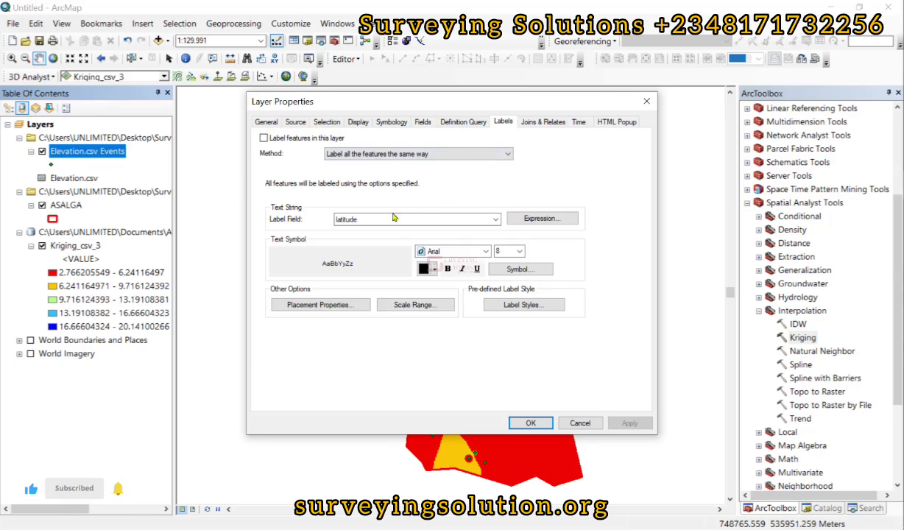
click(495, 219)
click(495, 219)
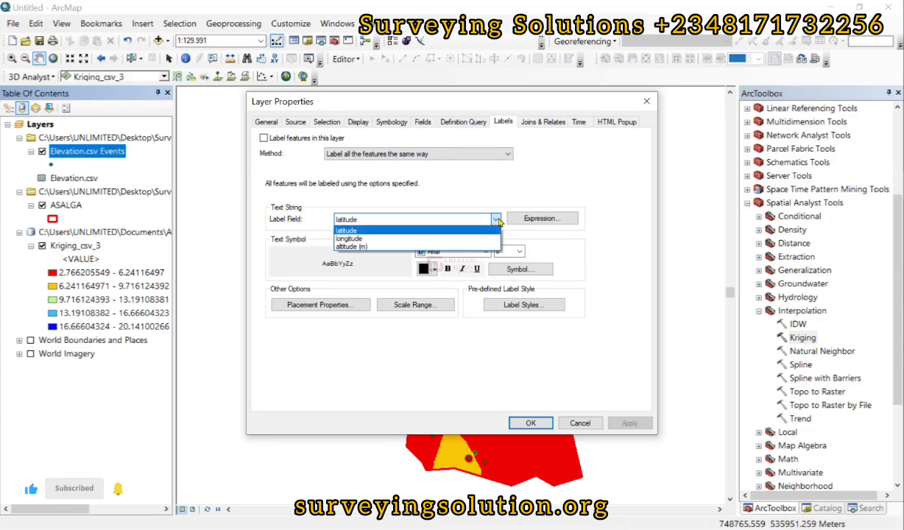
click(384, 247)
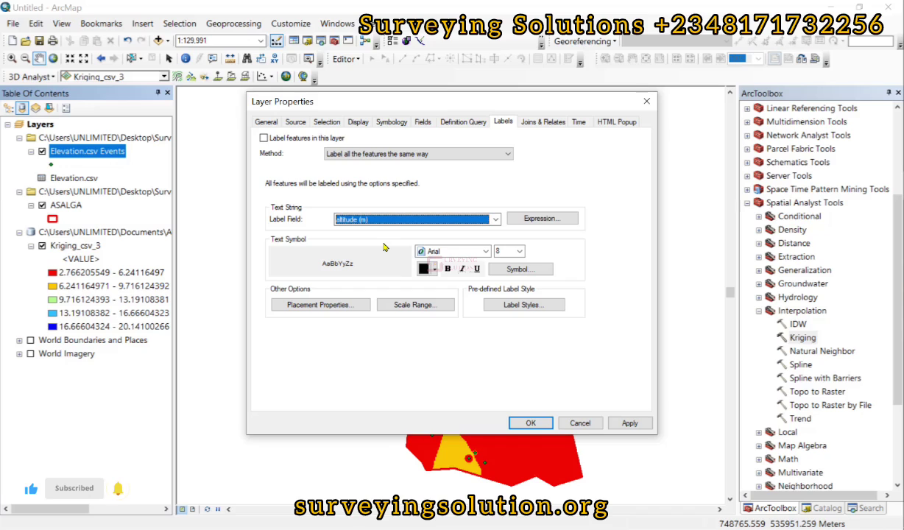
- Make the point labels 15-point Times New Roman and apply the settings
click(464, 251)
click(485, 252)
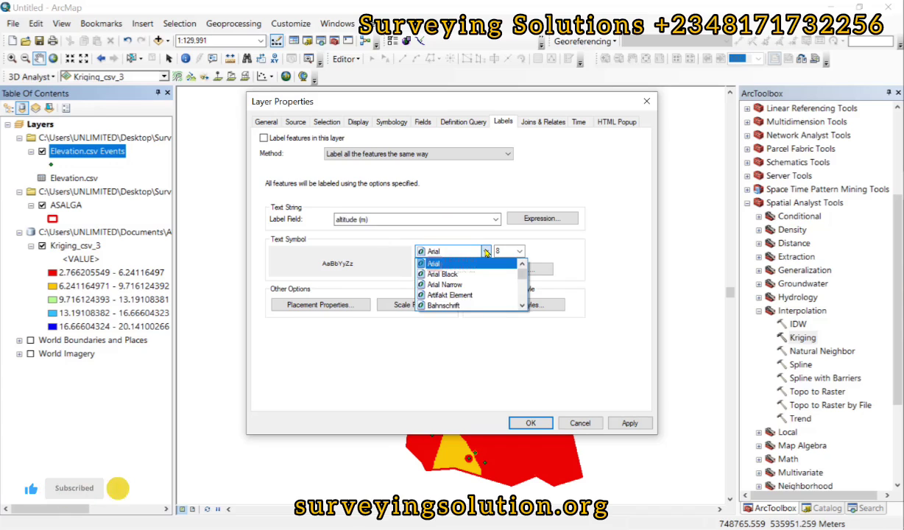
key(t)
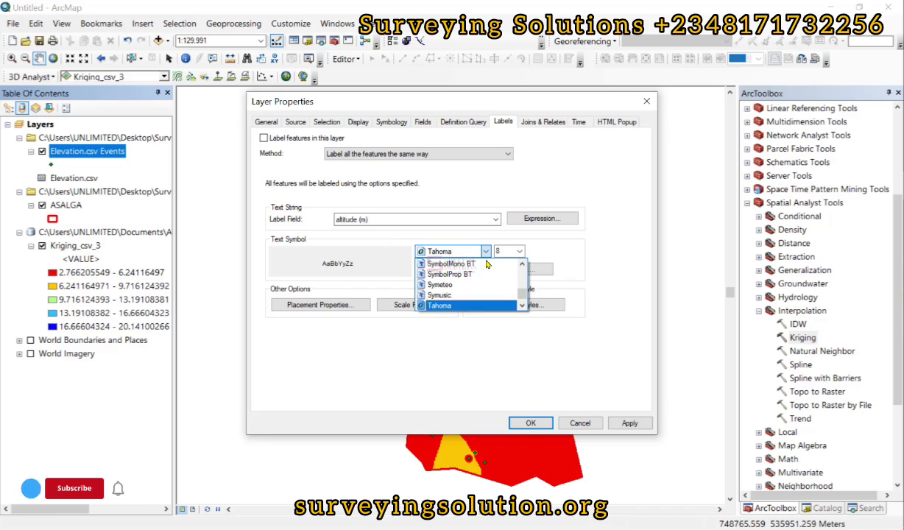
key(Down)
key(Down)
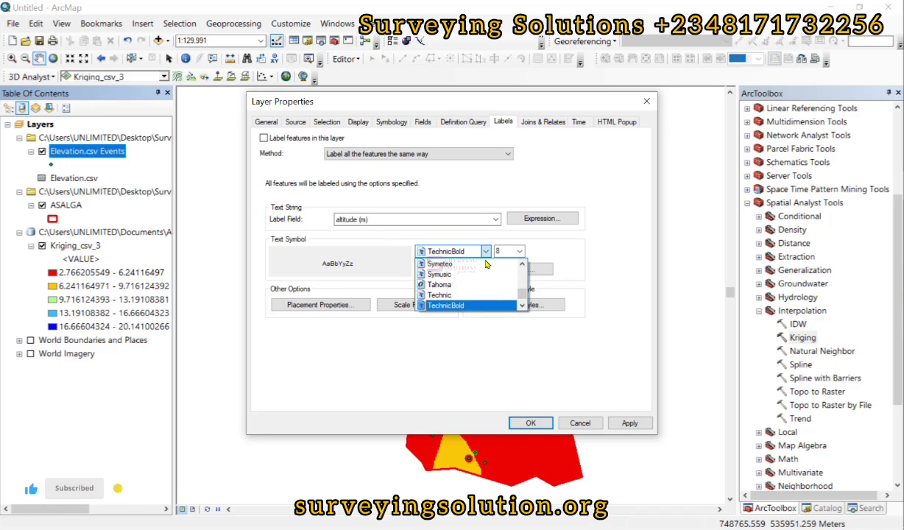
key(Down)
key(Down)
key(Return)
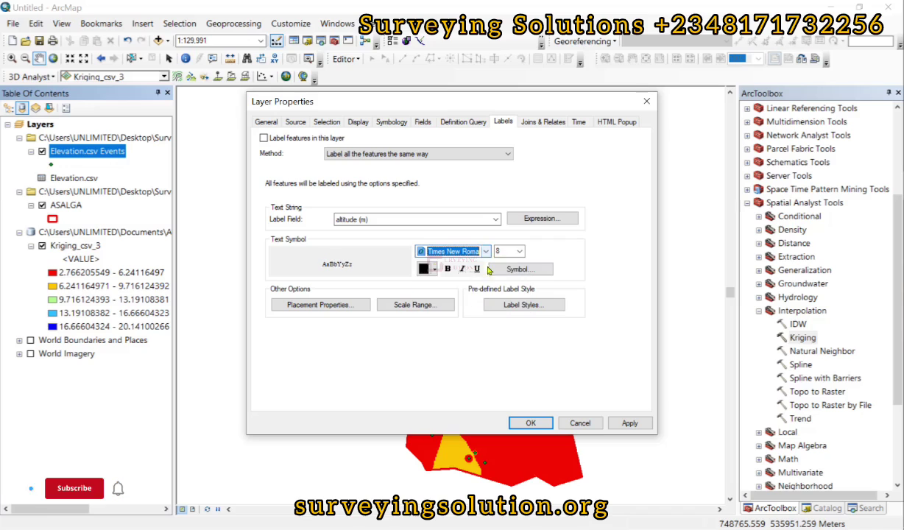
click(507, 252)
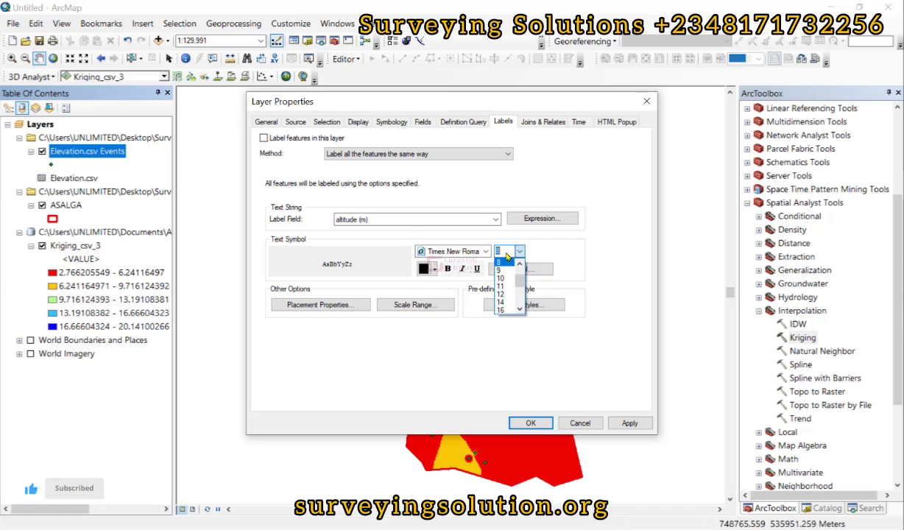
text(15)
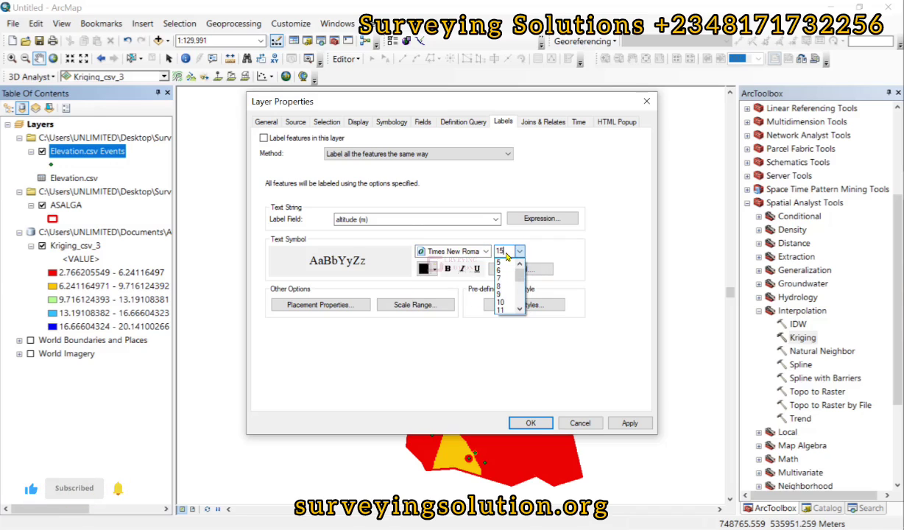
click(436, 273)
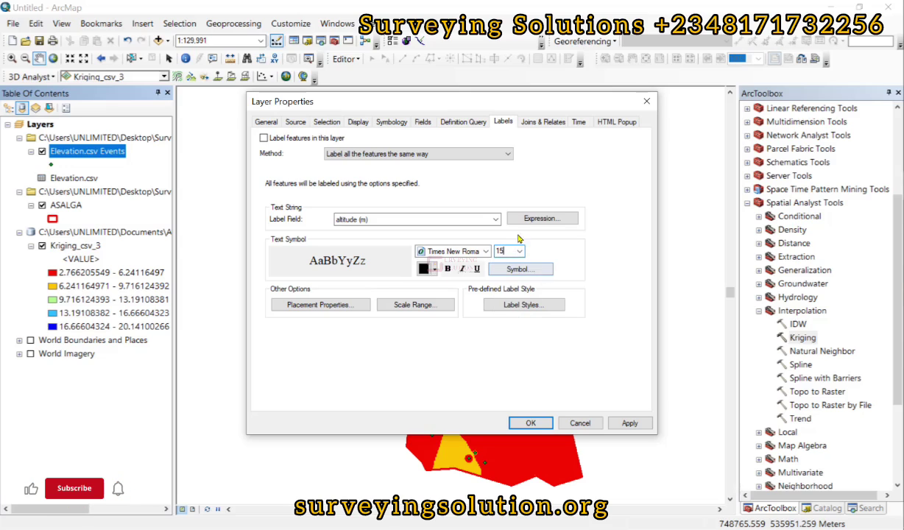
click(632, 423)
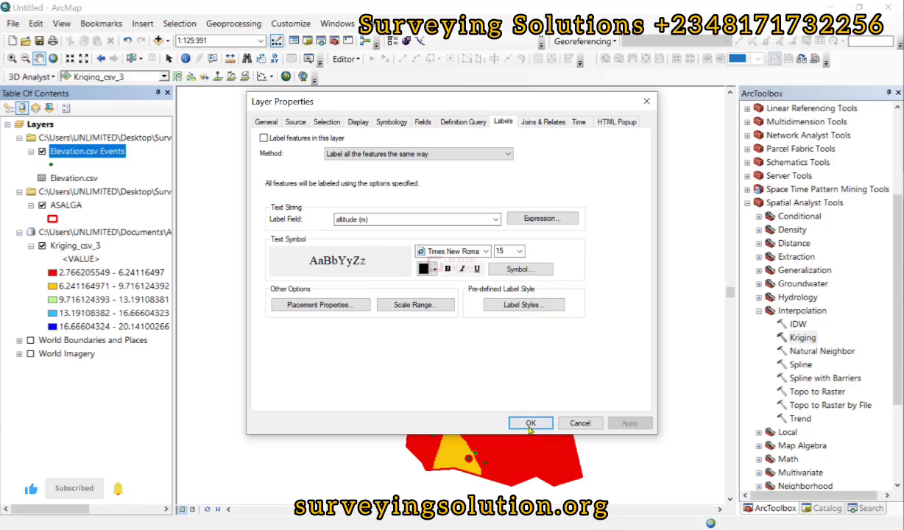
click(530, 423)
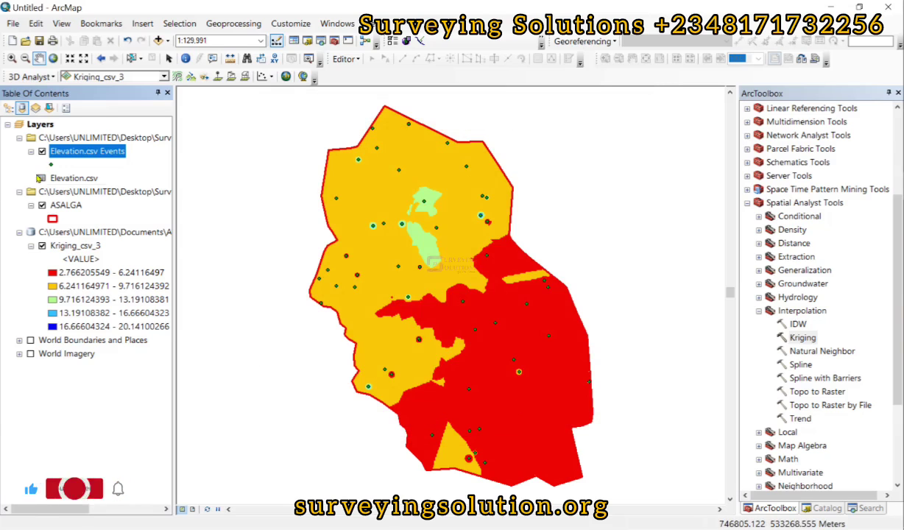
- Turn on Label Features for Elevation.csv Events so altitude labels appear on the map
right_click(78, 151)
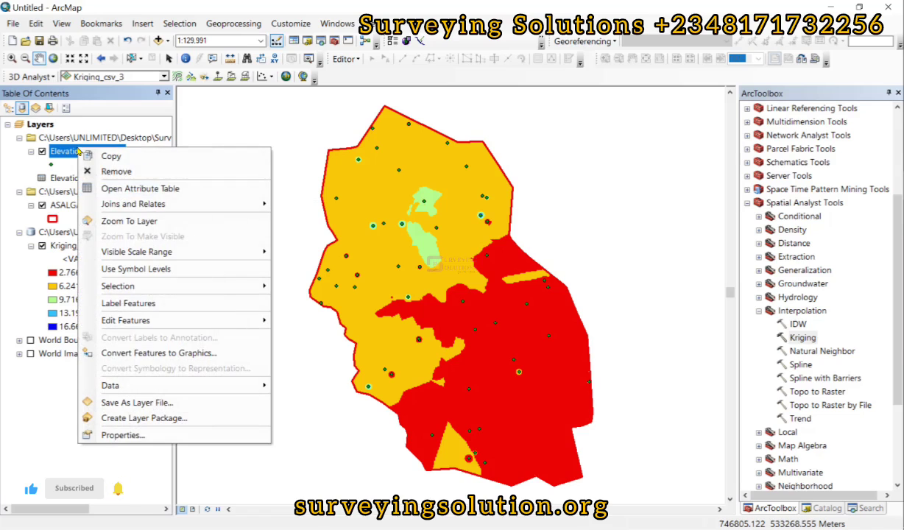
click(151, 308)
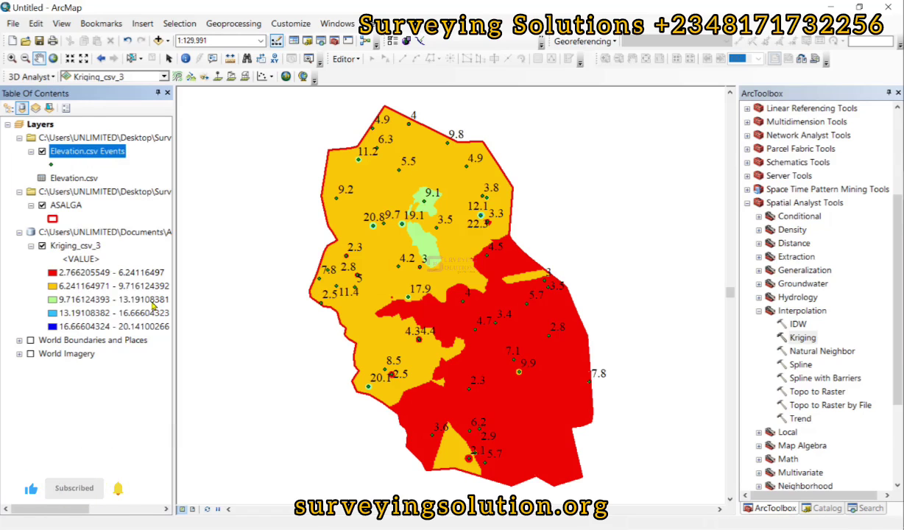
double_click(80, 151)
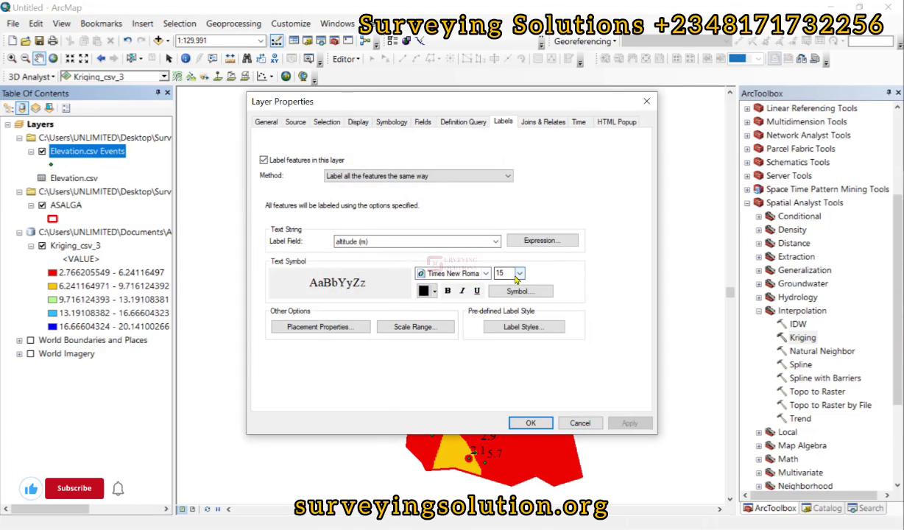
- Reduce the altitude label size from 15 to 8 points and apply it
double_click(508, 271)
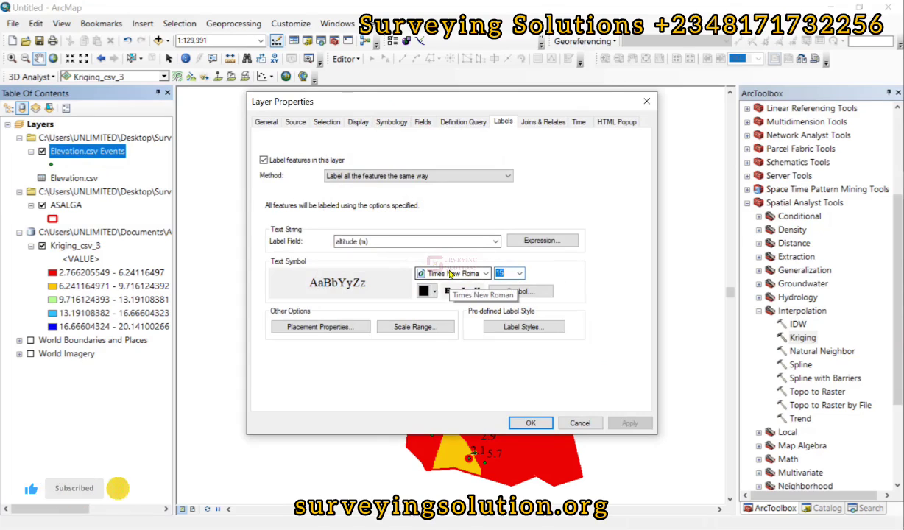
text(8)
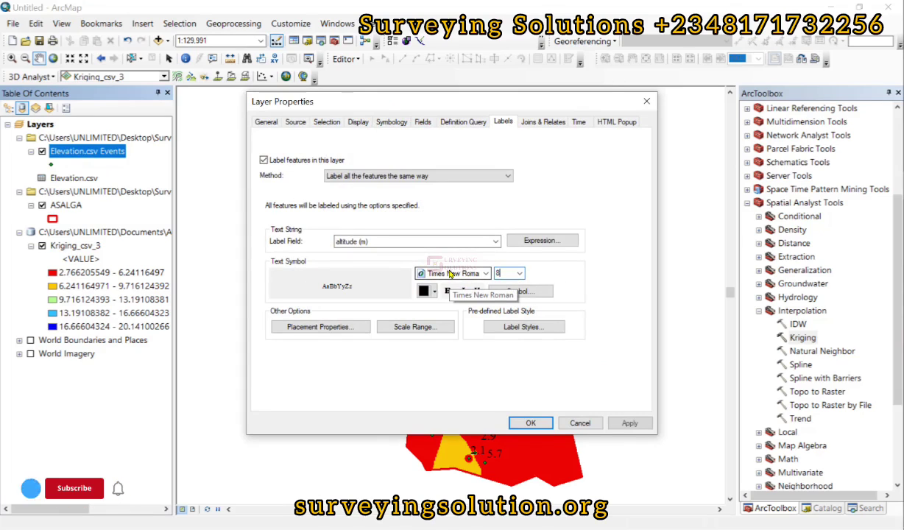
click(630, 423)
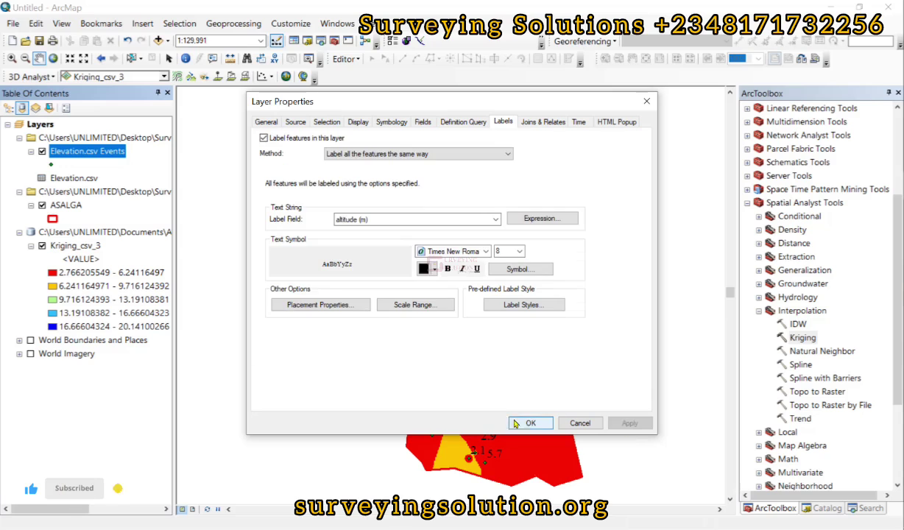
click(535, 427)
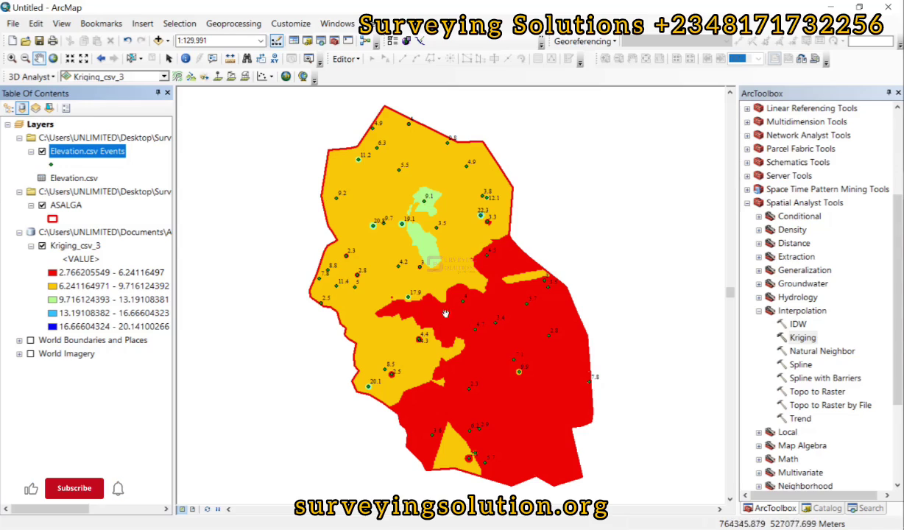
key(Down)
key(Down)
key(Down)
key(Down)
key(Down)
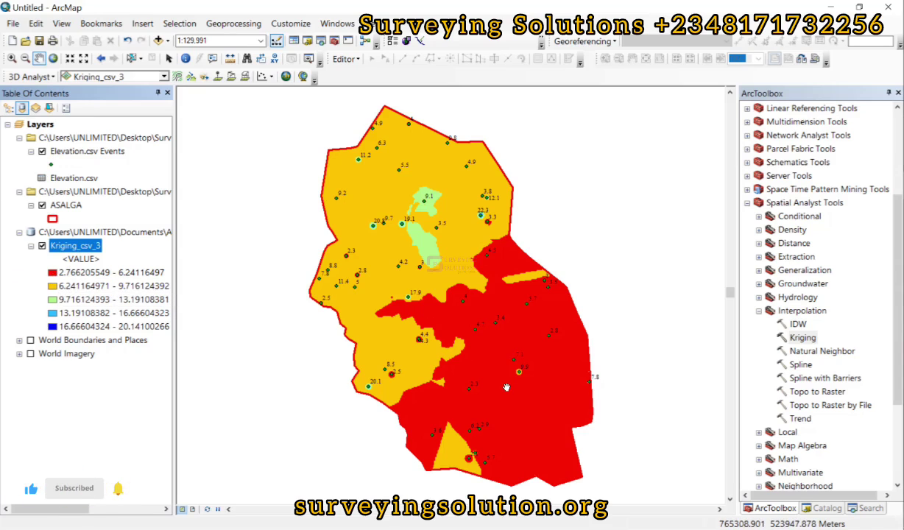
scroll(506, 387, up, 3)
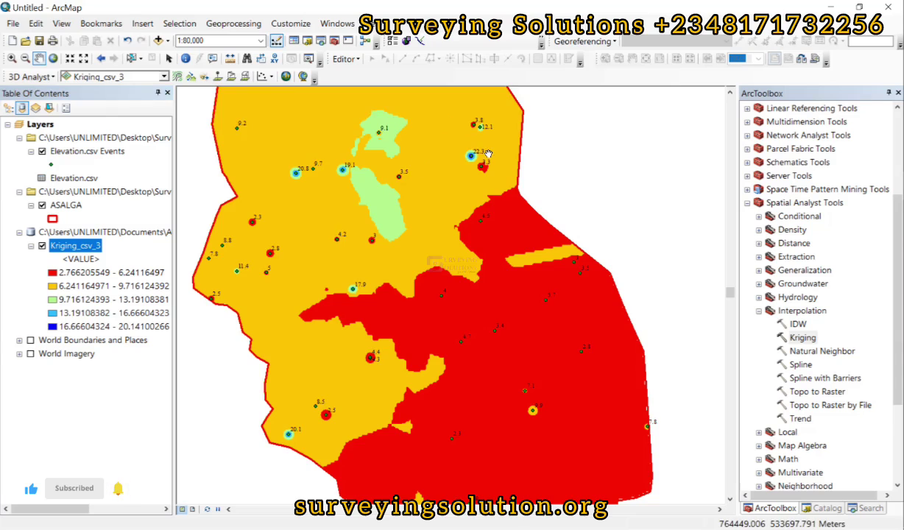
scroll(399, 198, up, 1)
scroll(472, 153, up, 1)
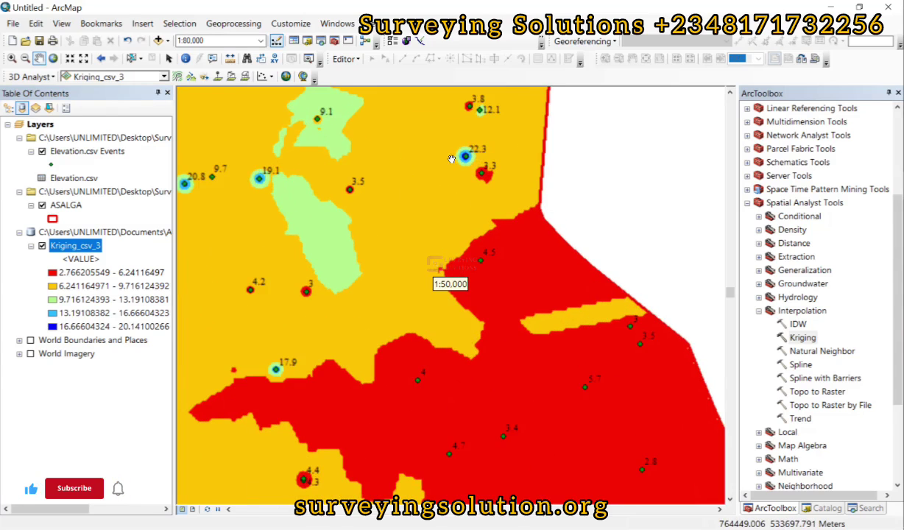
scroll(460, 173, up, 2)
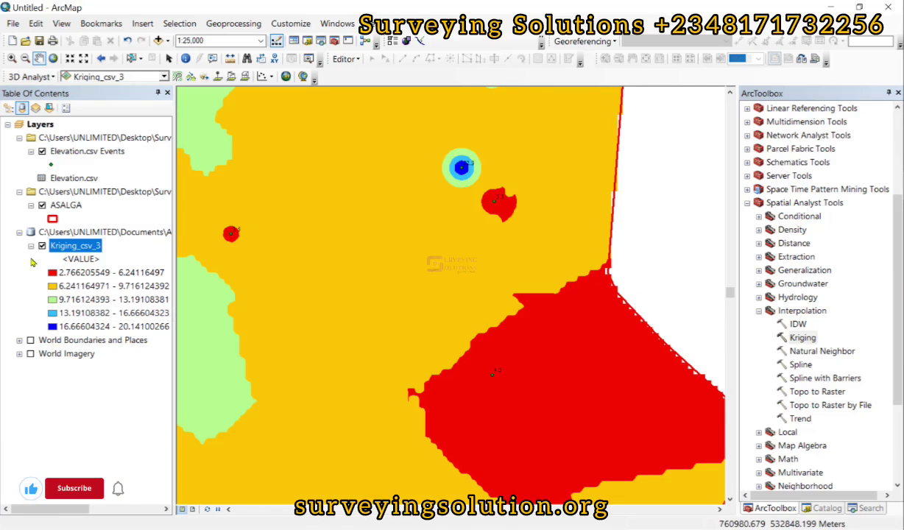
right_click(62, 246)
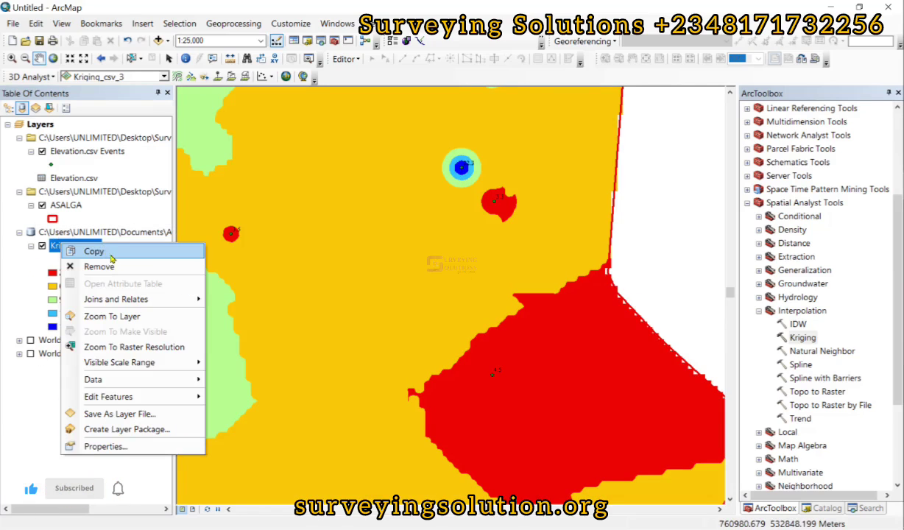
click(110, 316)
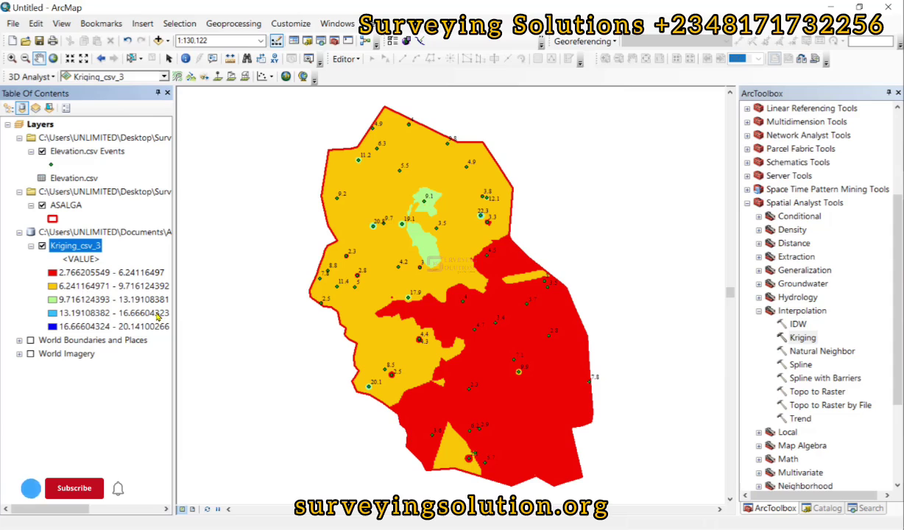